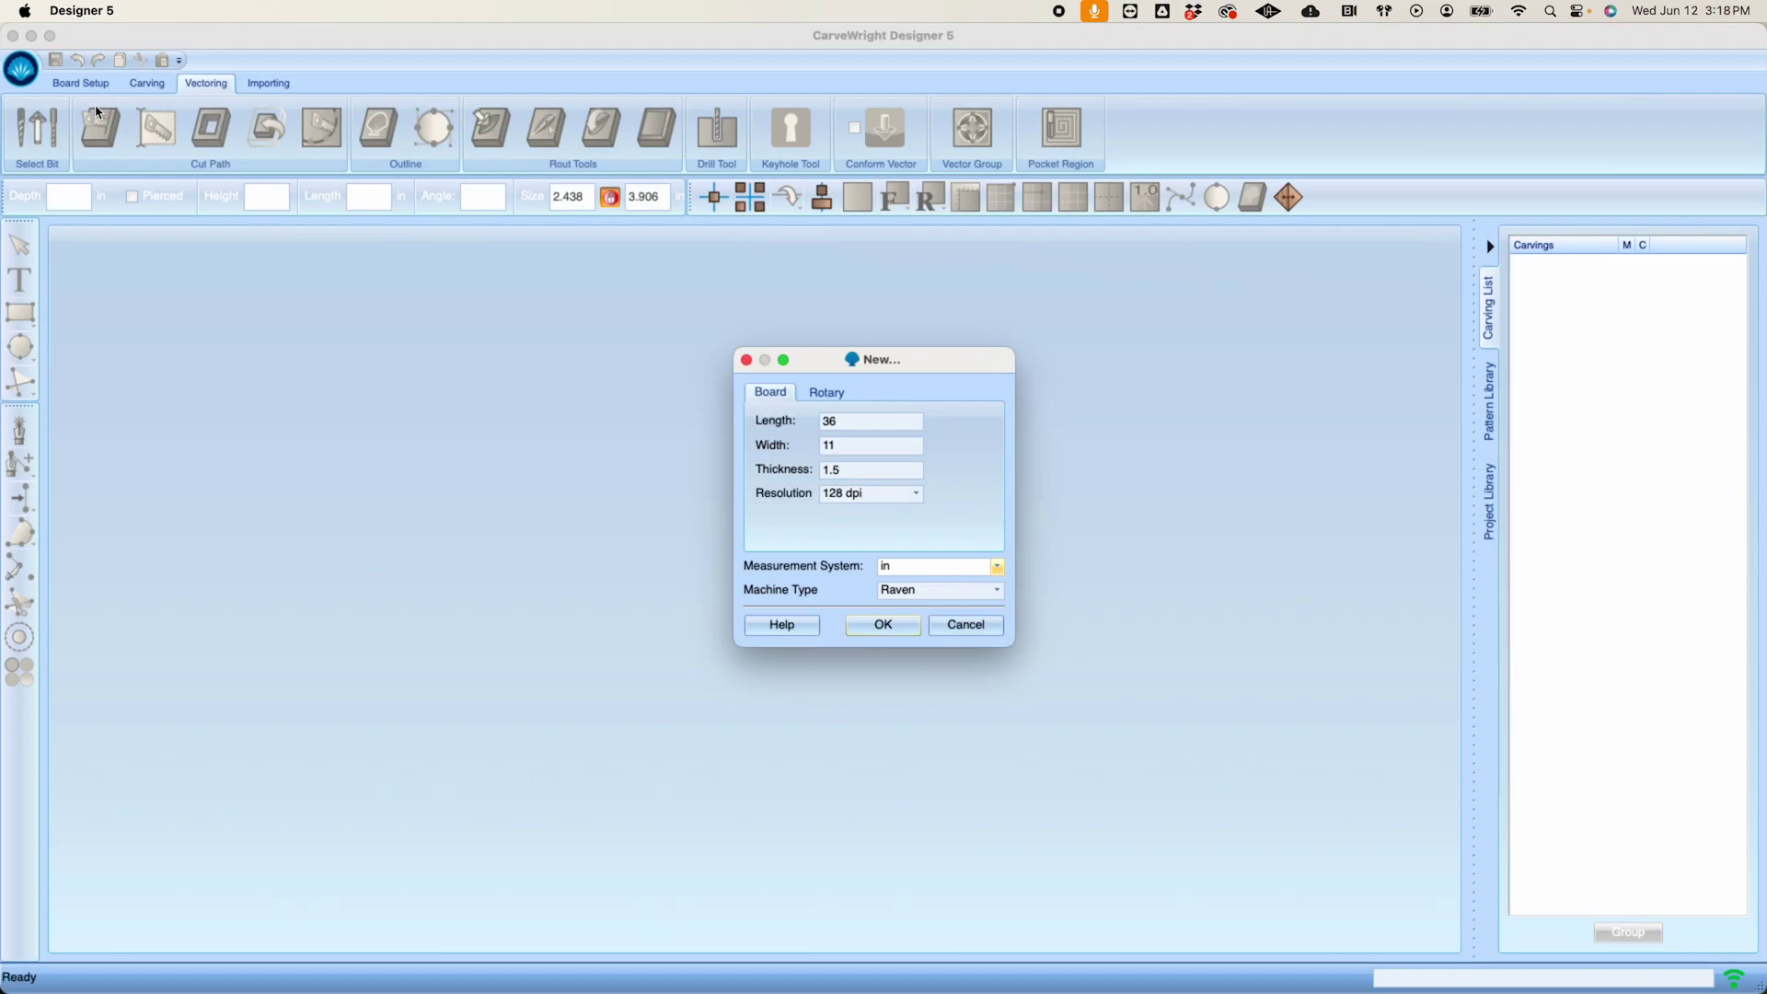
Create a new board 45 inches long, keeping width 11 and thickness 1.5 inches
left_click(843, 457)
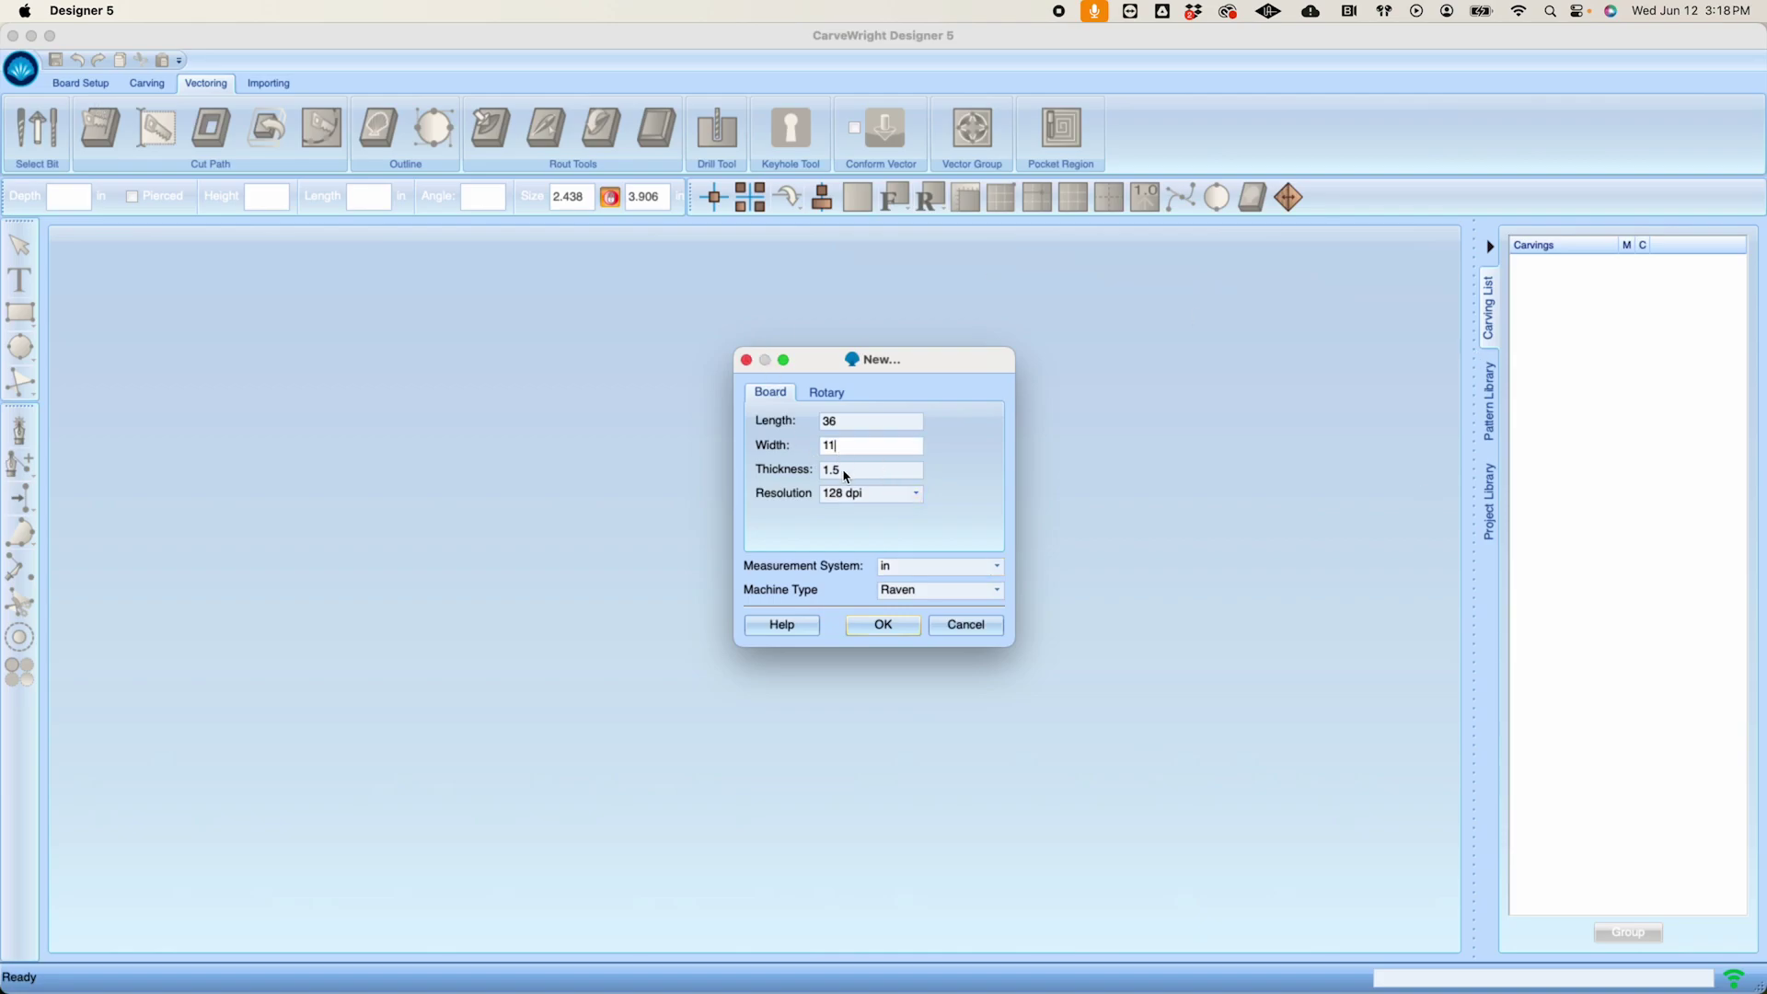
double_click(838, 470)
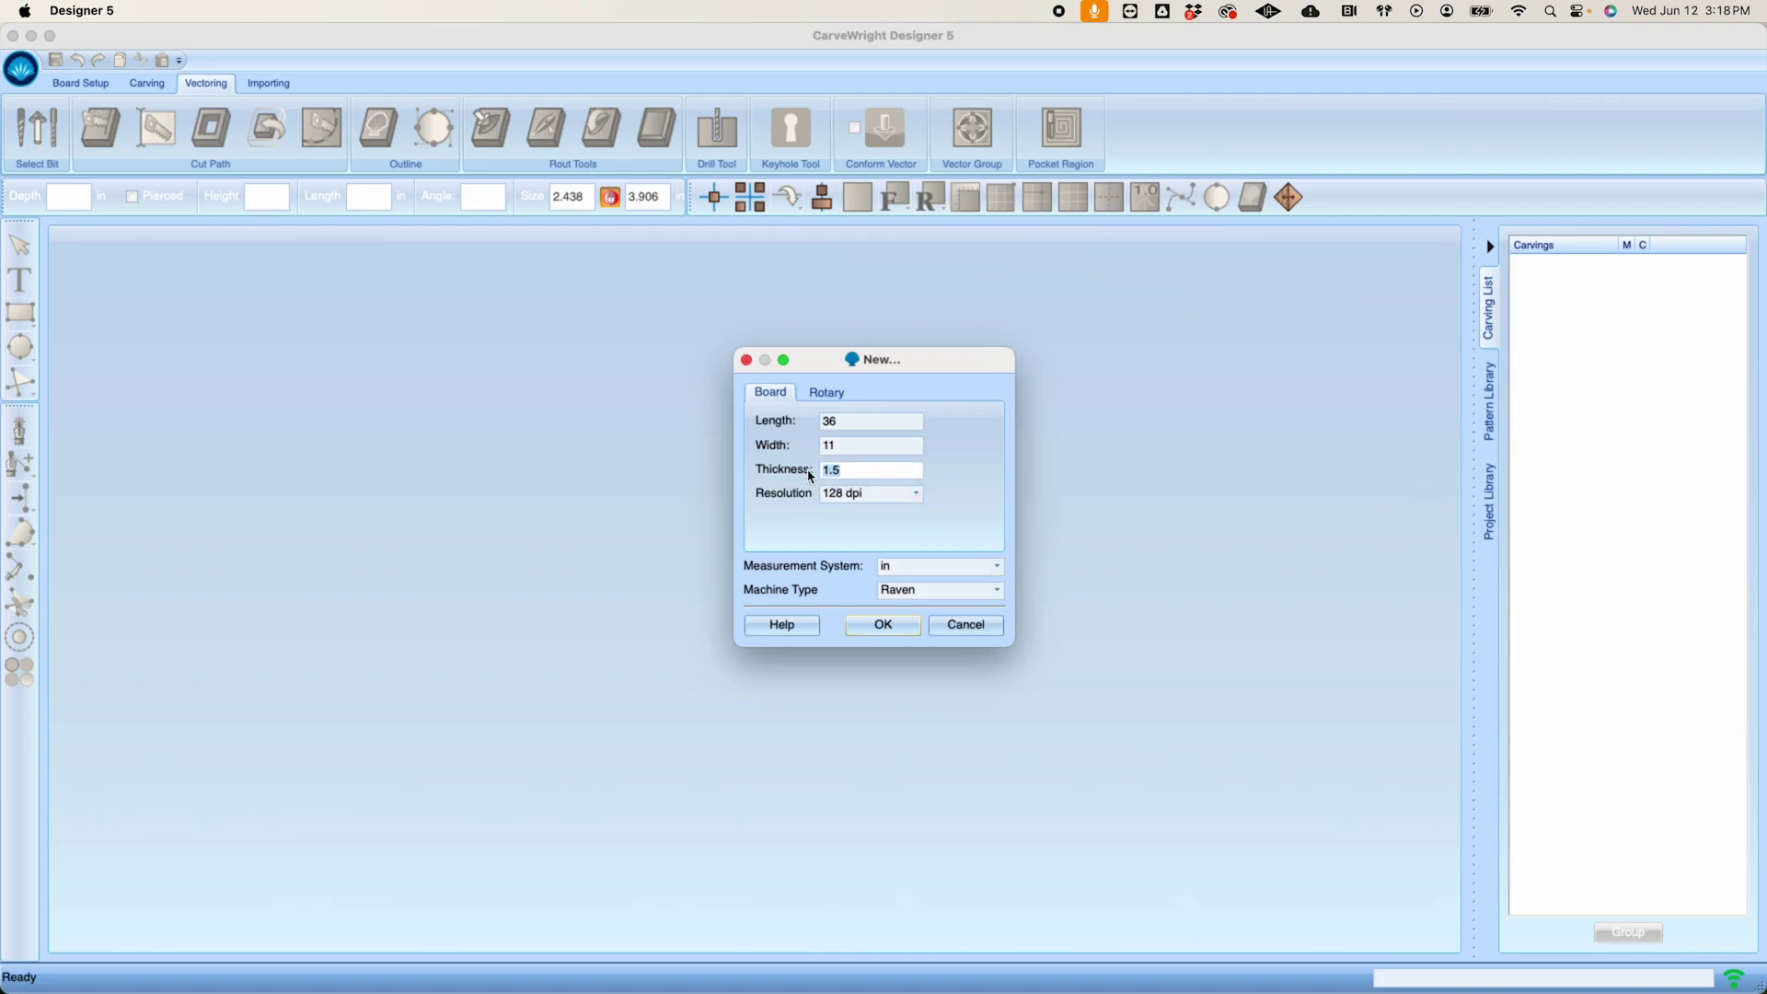
double_click(848, 450)
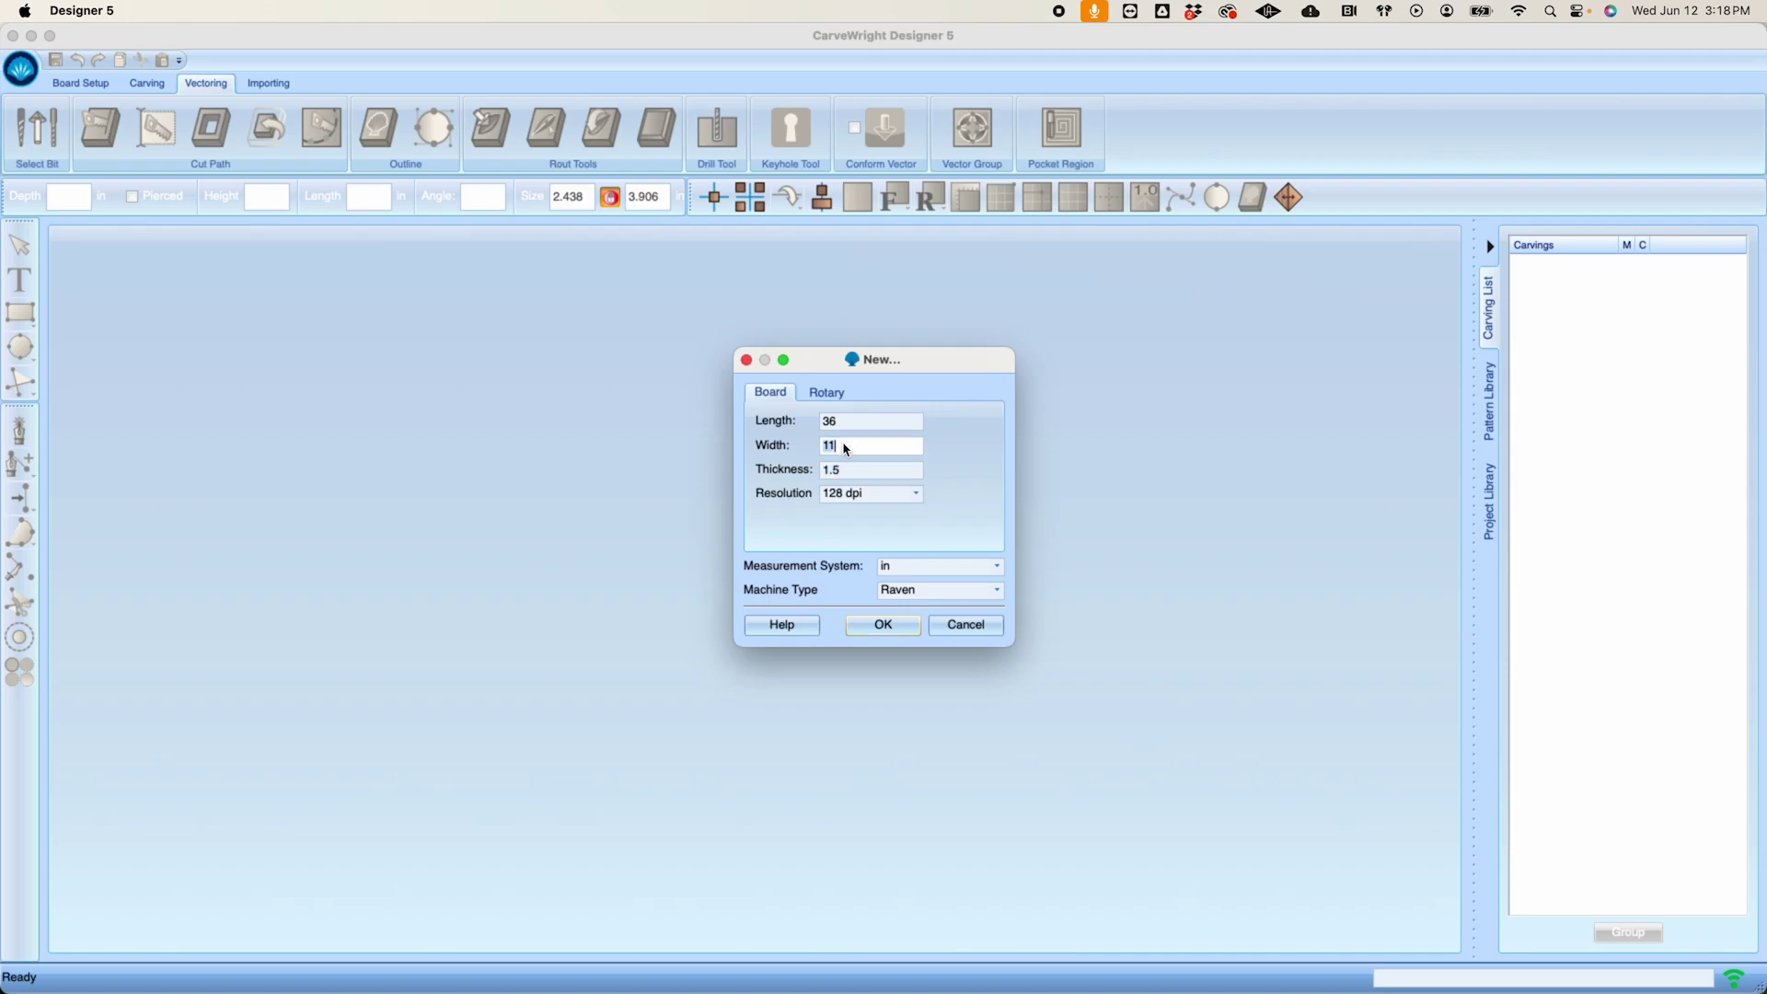
double_click(856, 430)
left_click(895, 629)
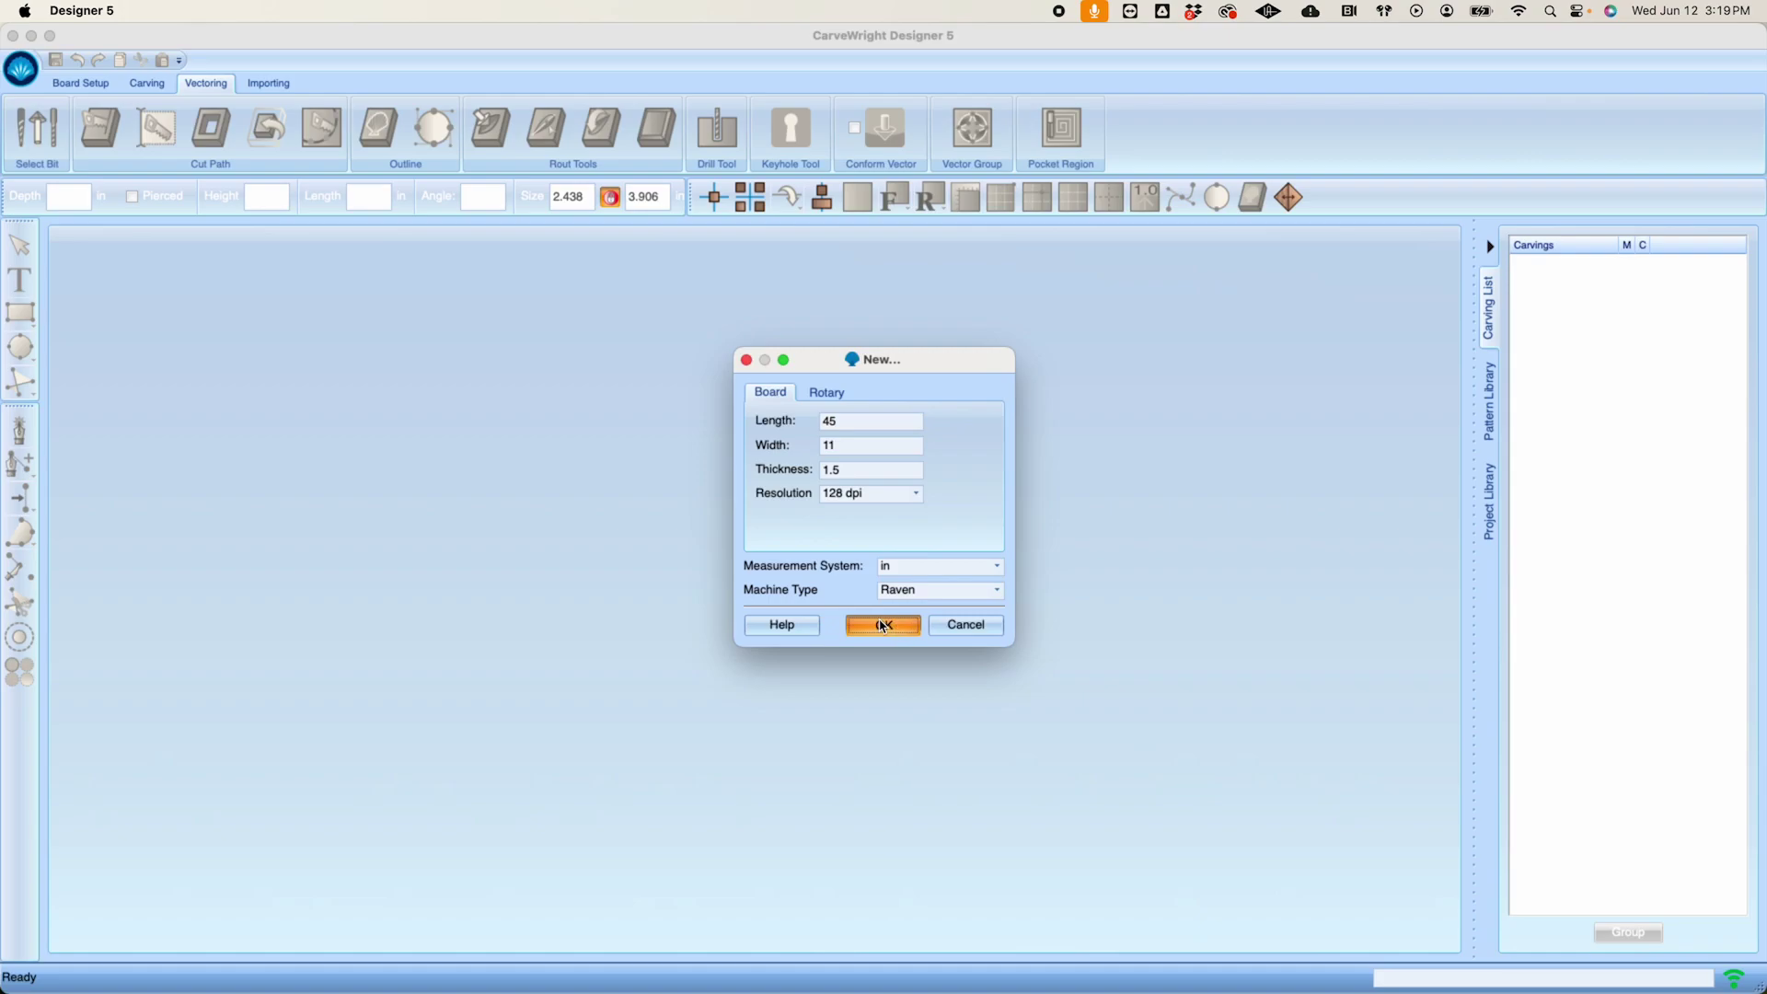
left_click(883, 627)
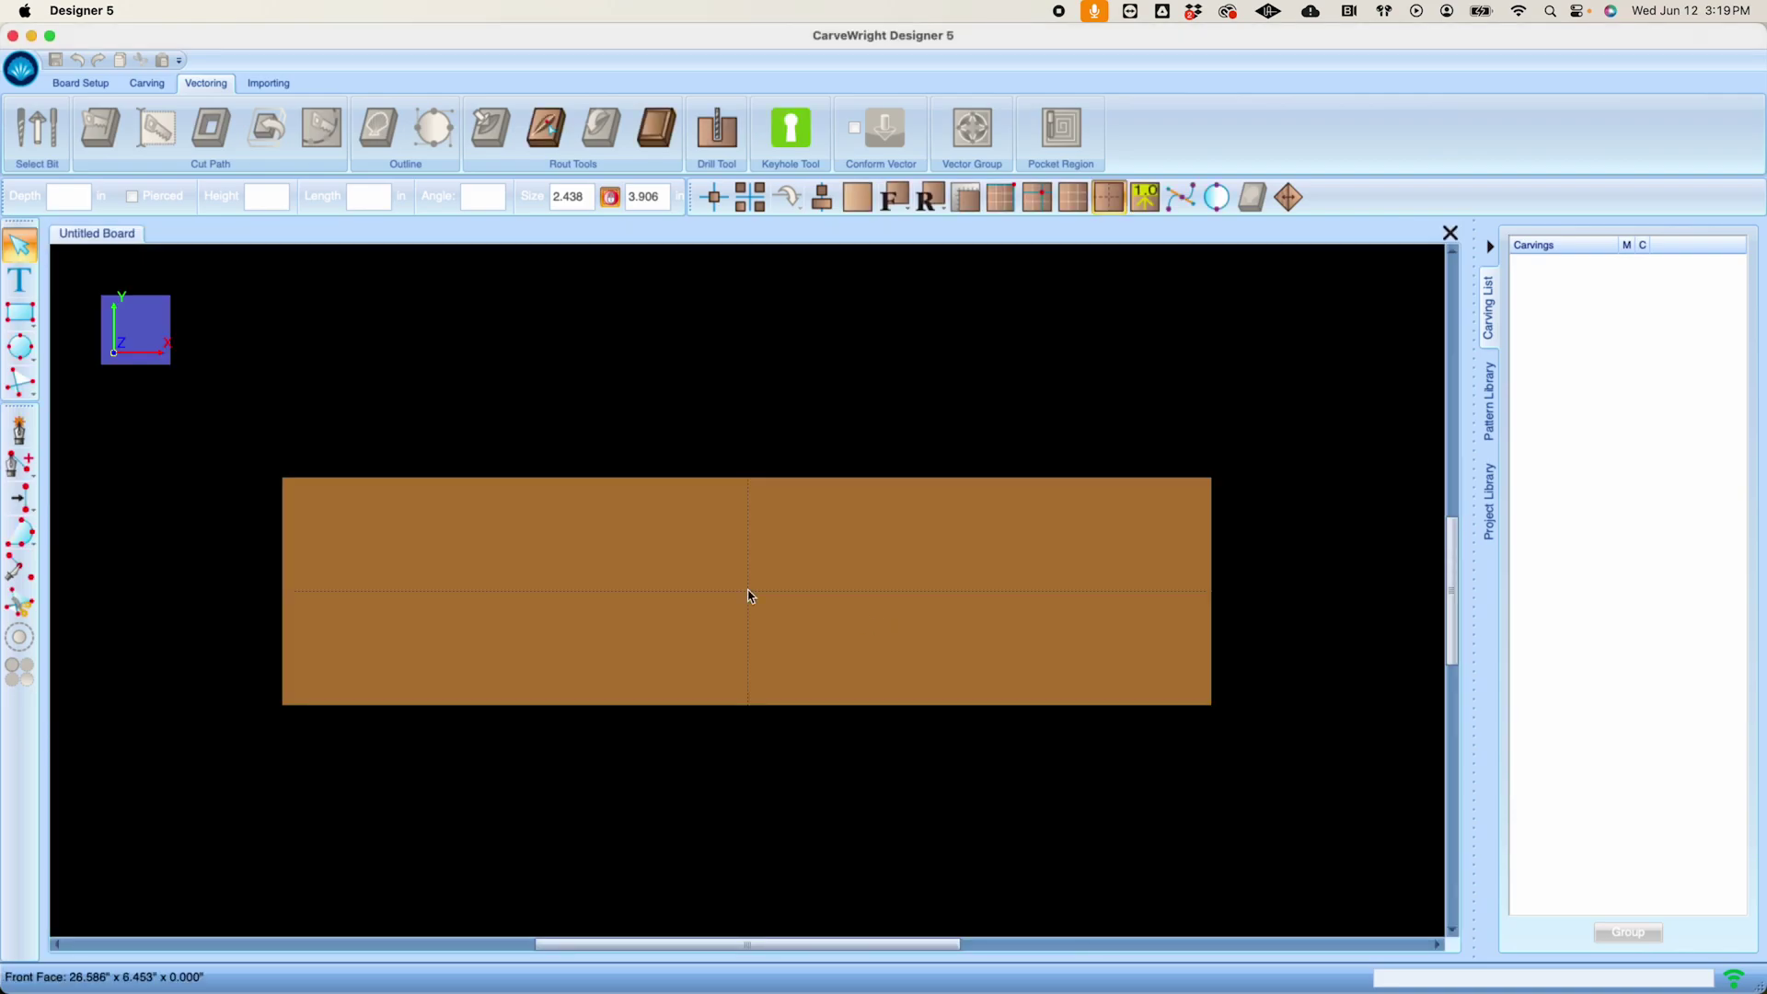
Draw a rectangle and move it to the board's right end
scroll(751, 596, "up", 3)
scroll(737, 568, "down", 2)
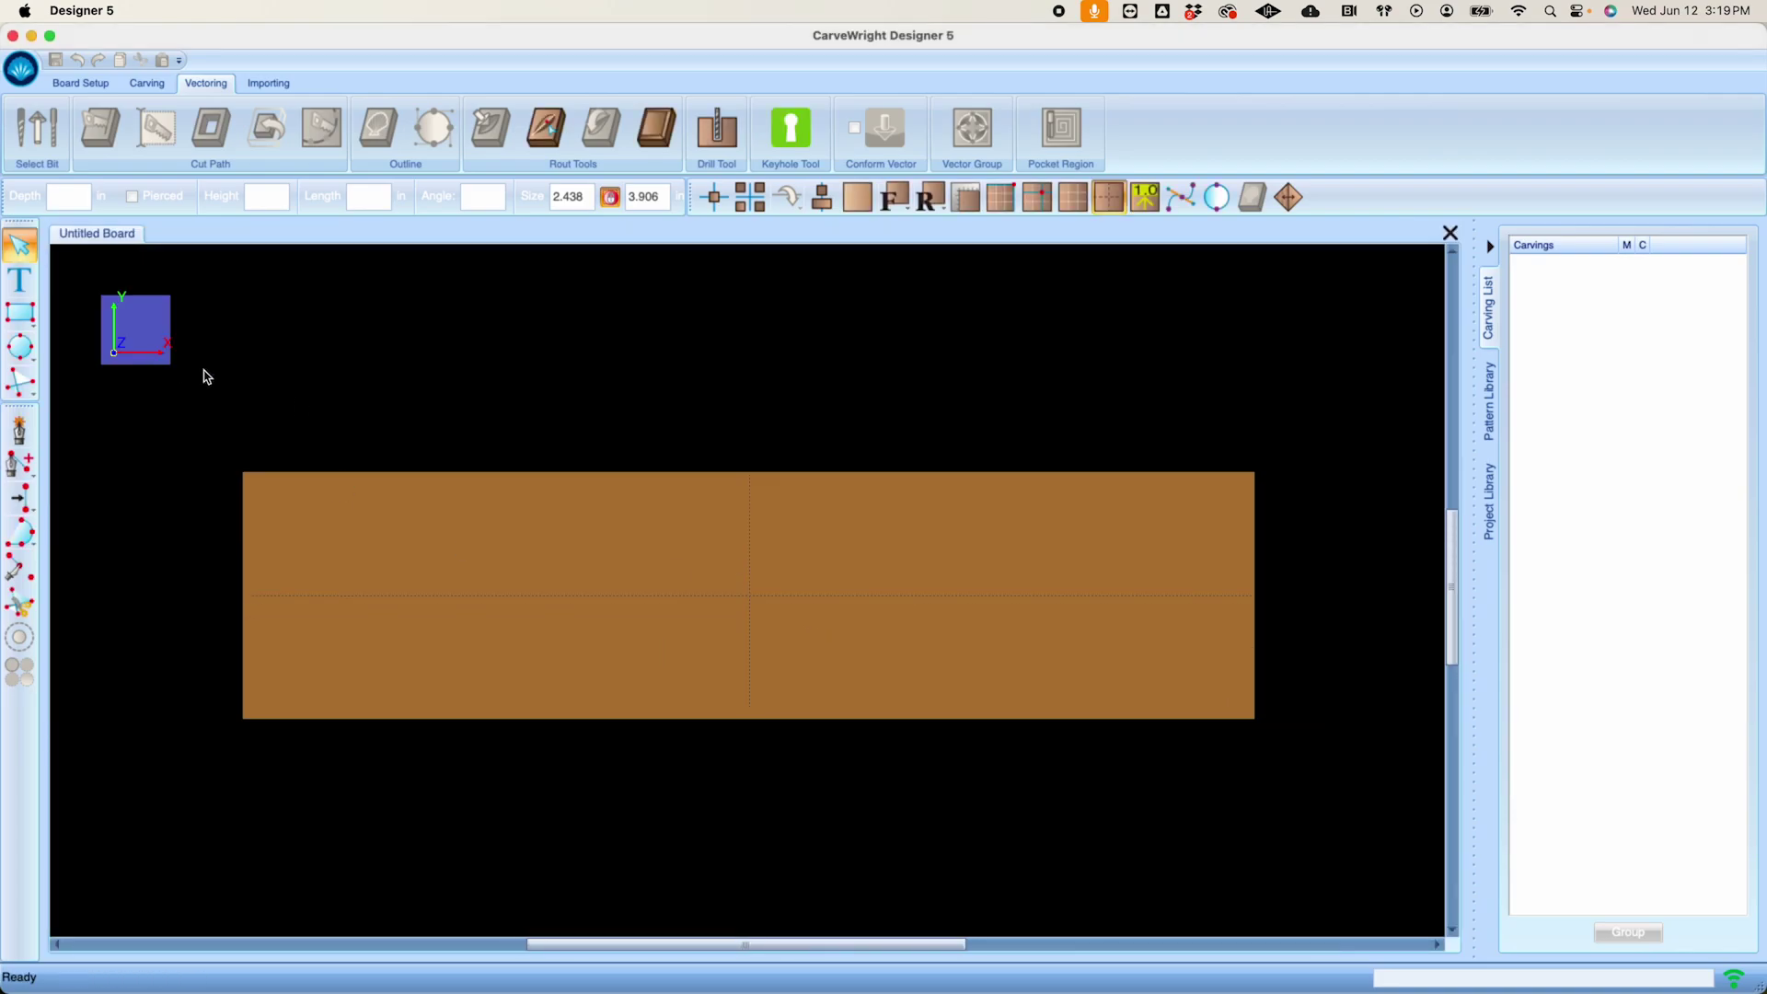
left_click(20, 314)
left_click_drag(244, 474, 335, 720)
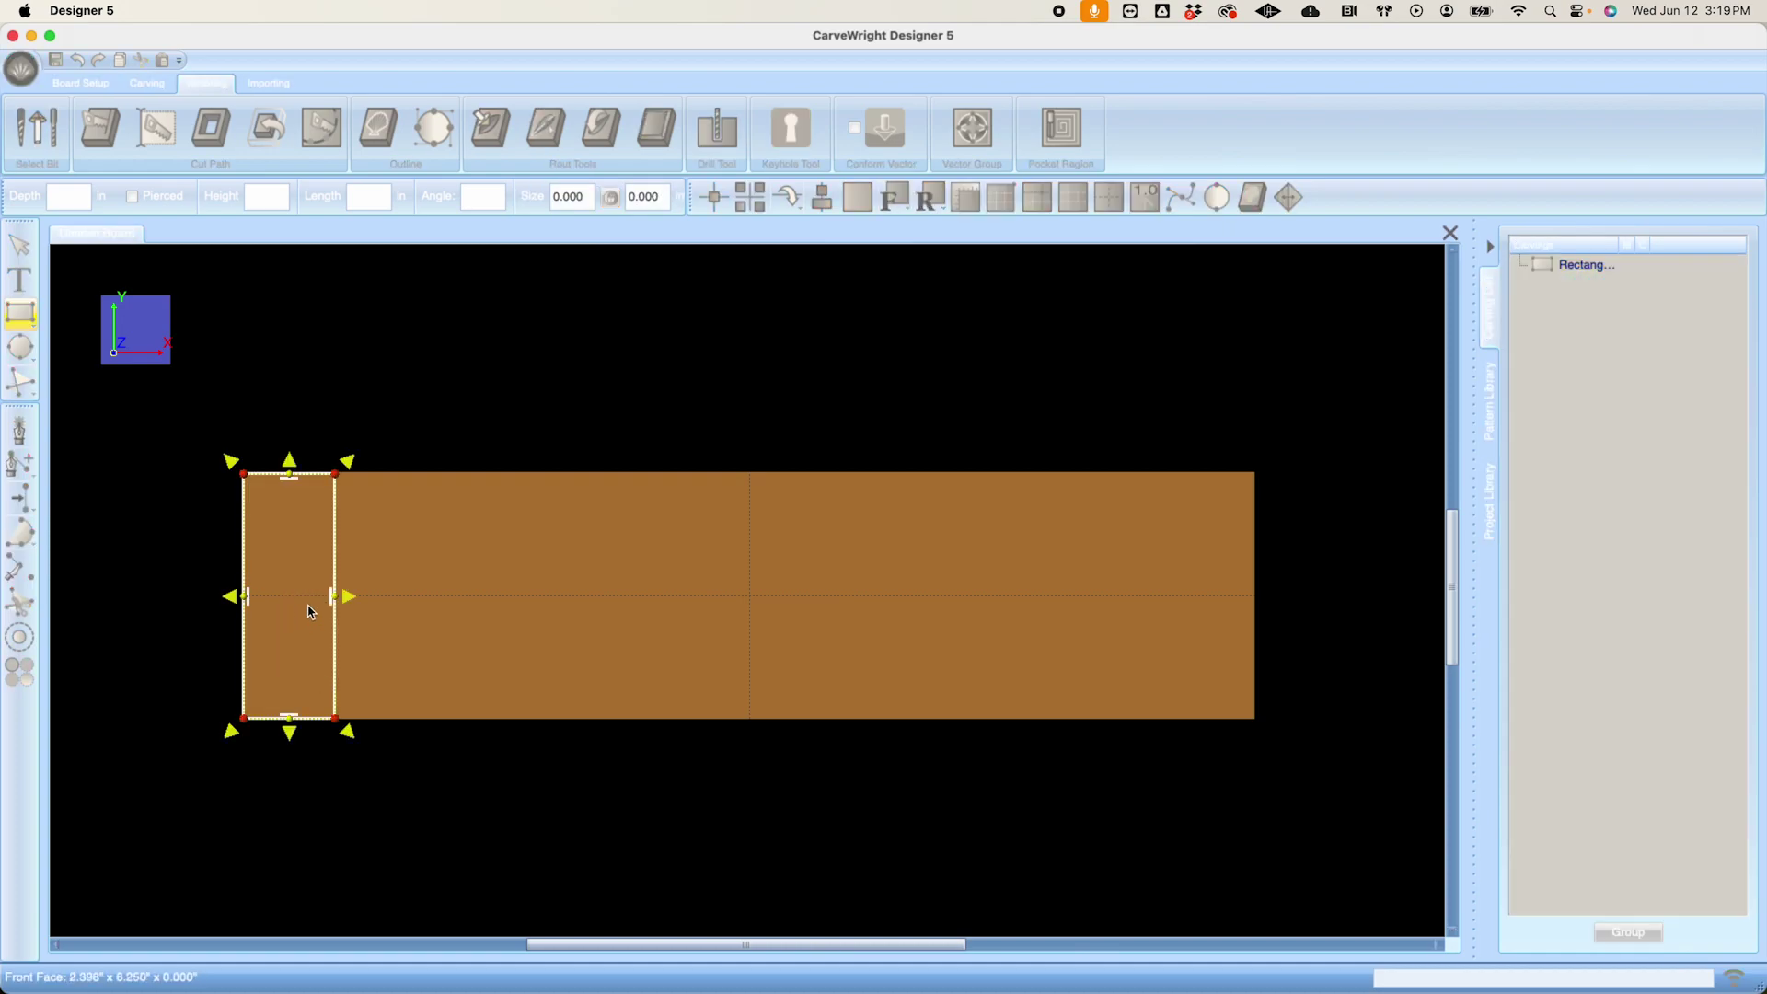
mouse_move(323, 562)
left_mouse_down()
mouse_move(1282, 542)
mouse_move(1253, 550)
left_mouse_up()
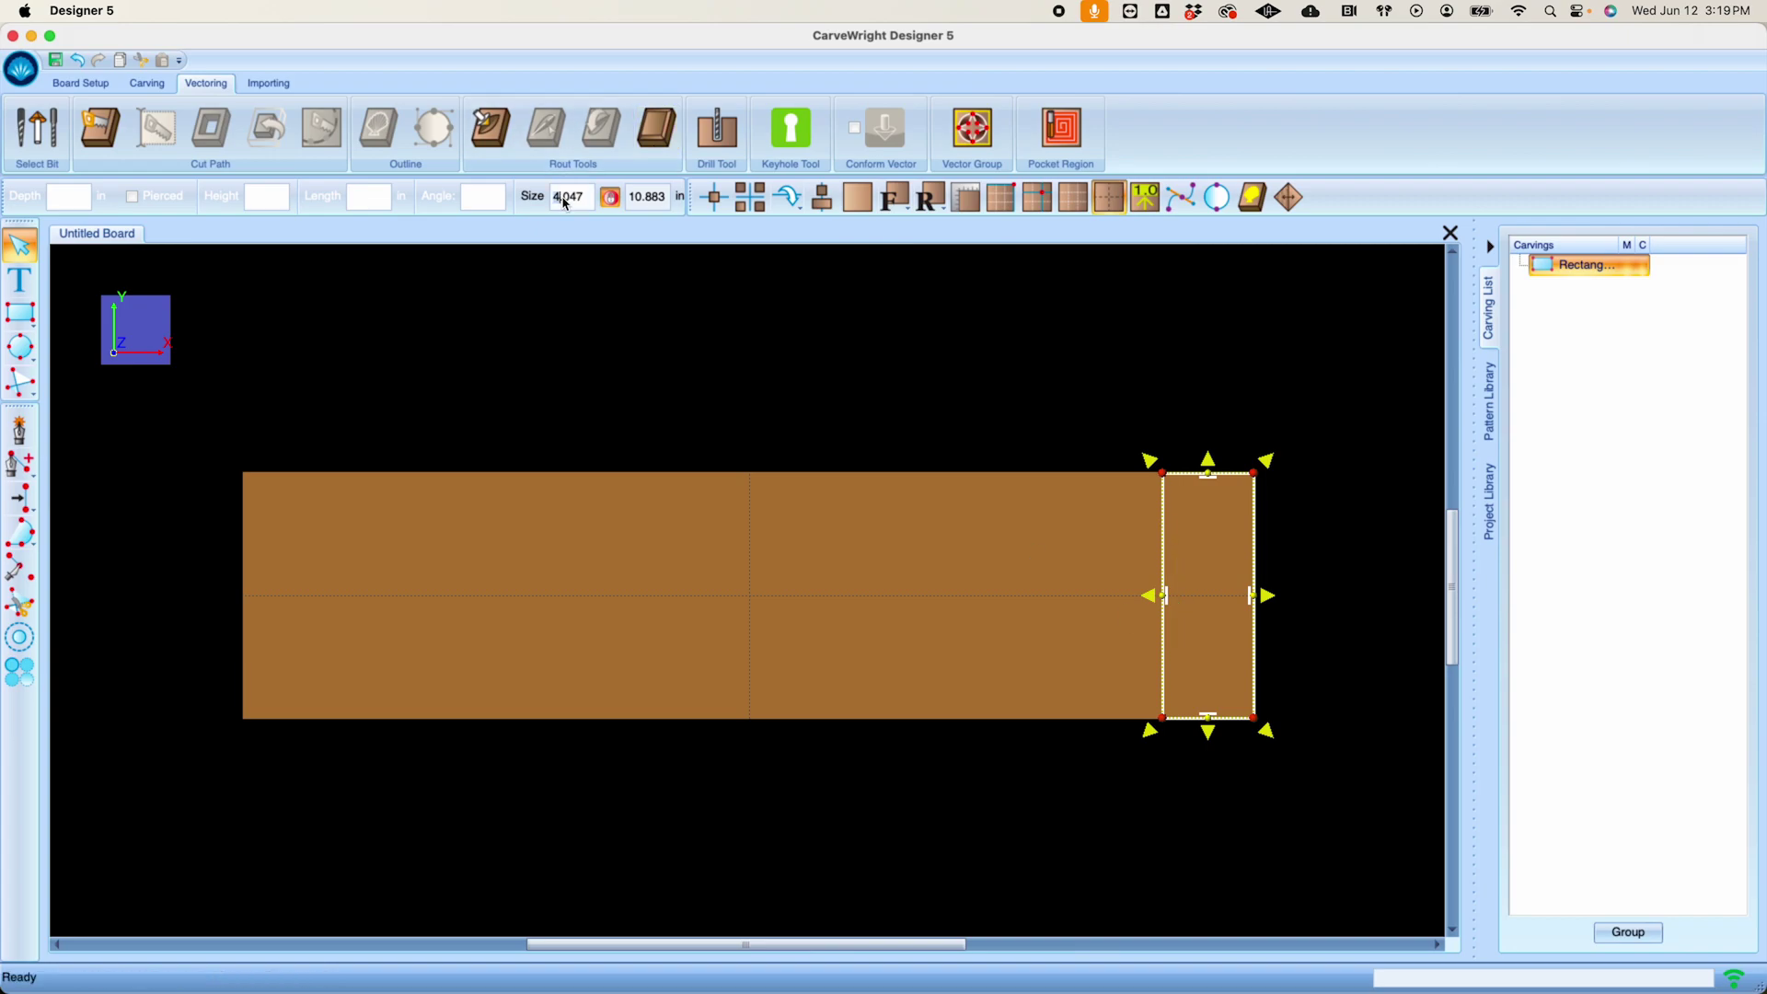
Unlock proportions and set the rectangle width to 3.5 inches, flush with the right end
left_click(611, 197)
double_click(565, 203)
type("3.5")
key("Return")
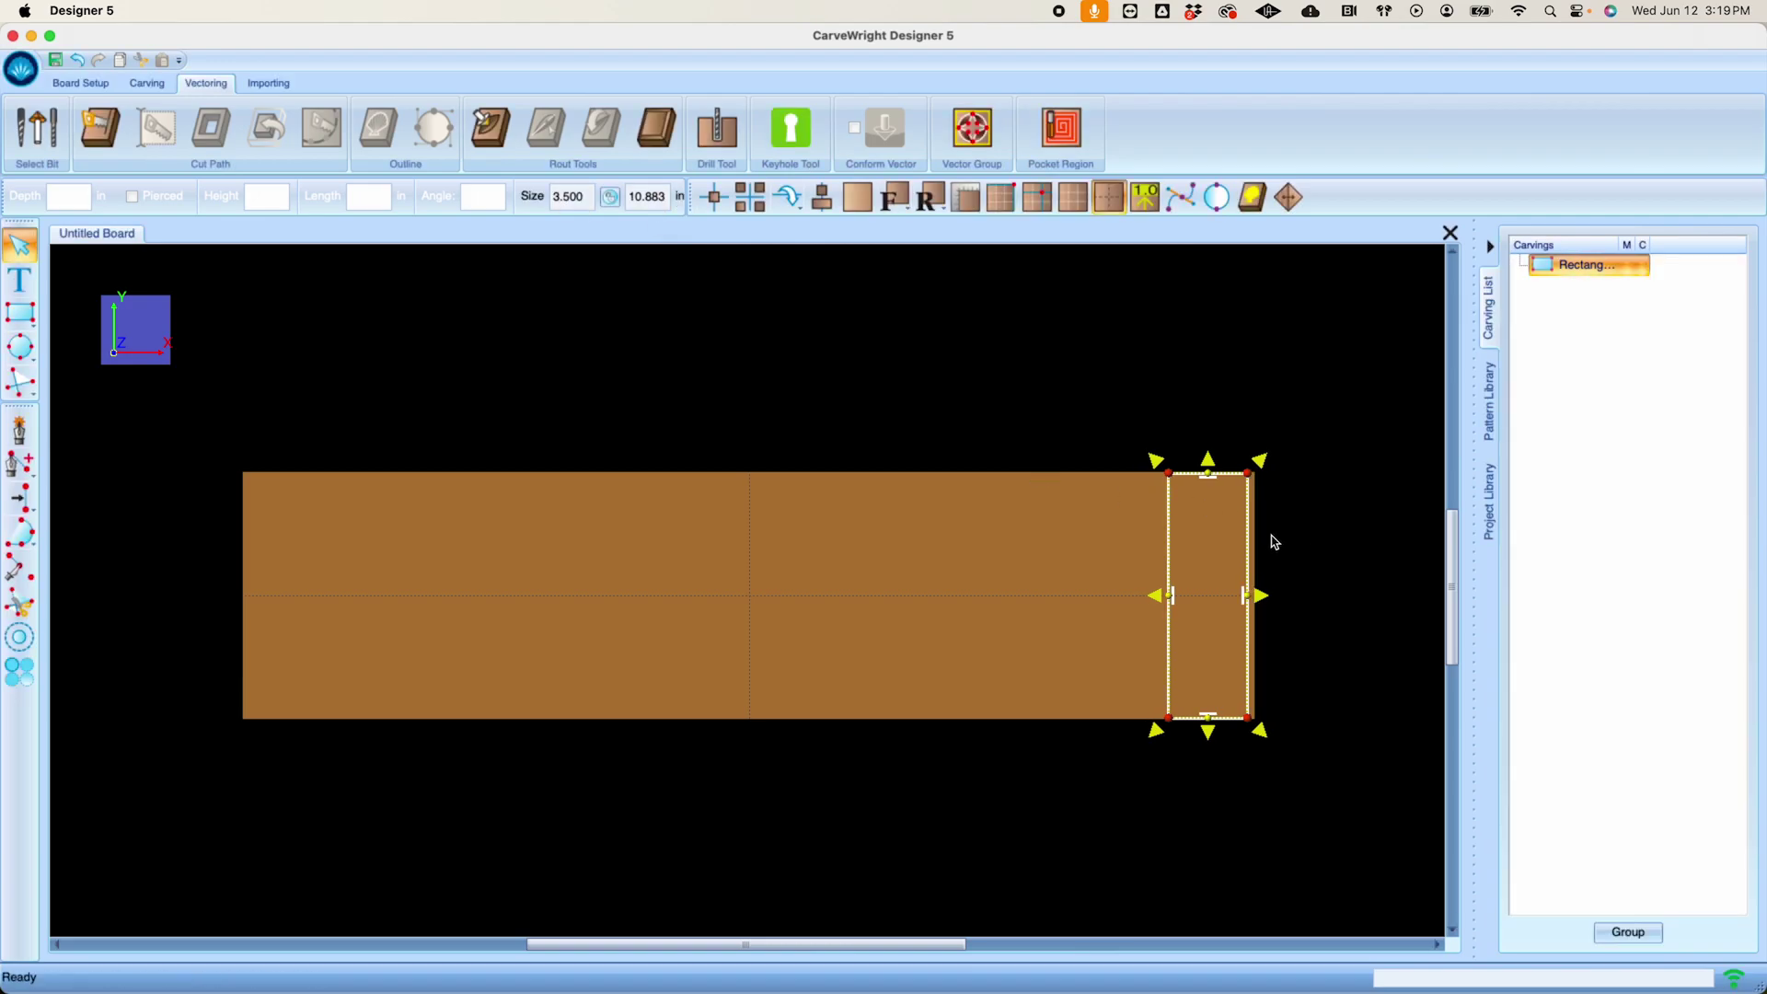
left_click_drag(1249, 519, 1258, 518)
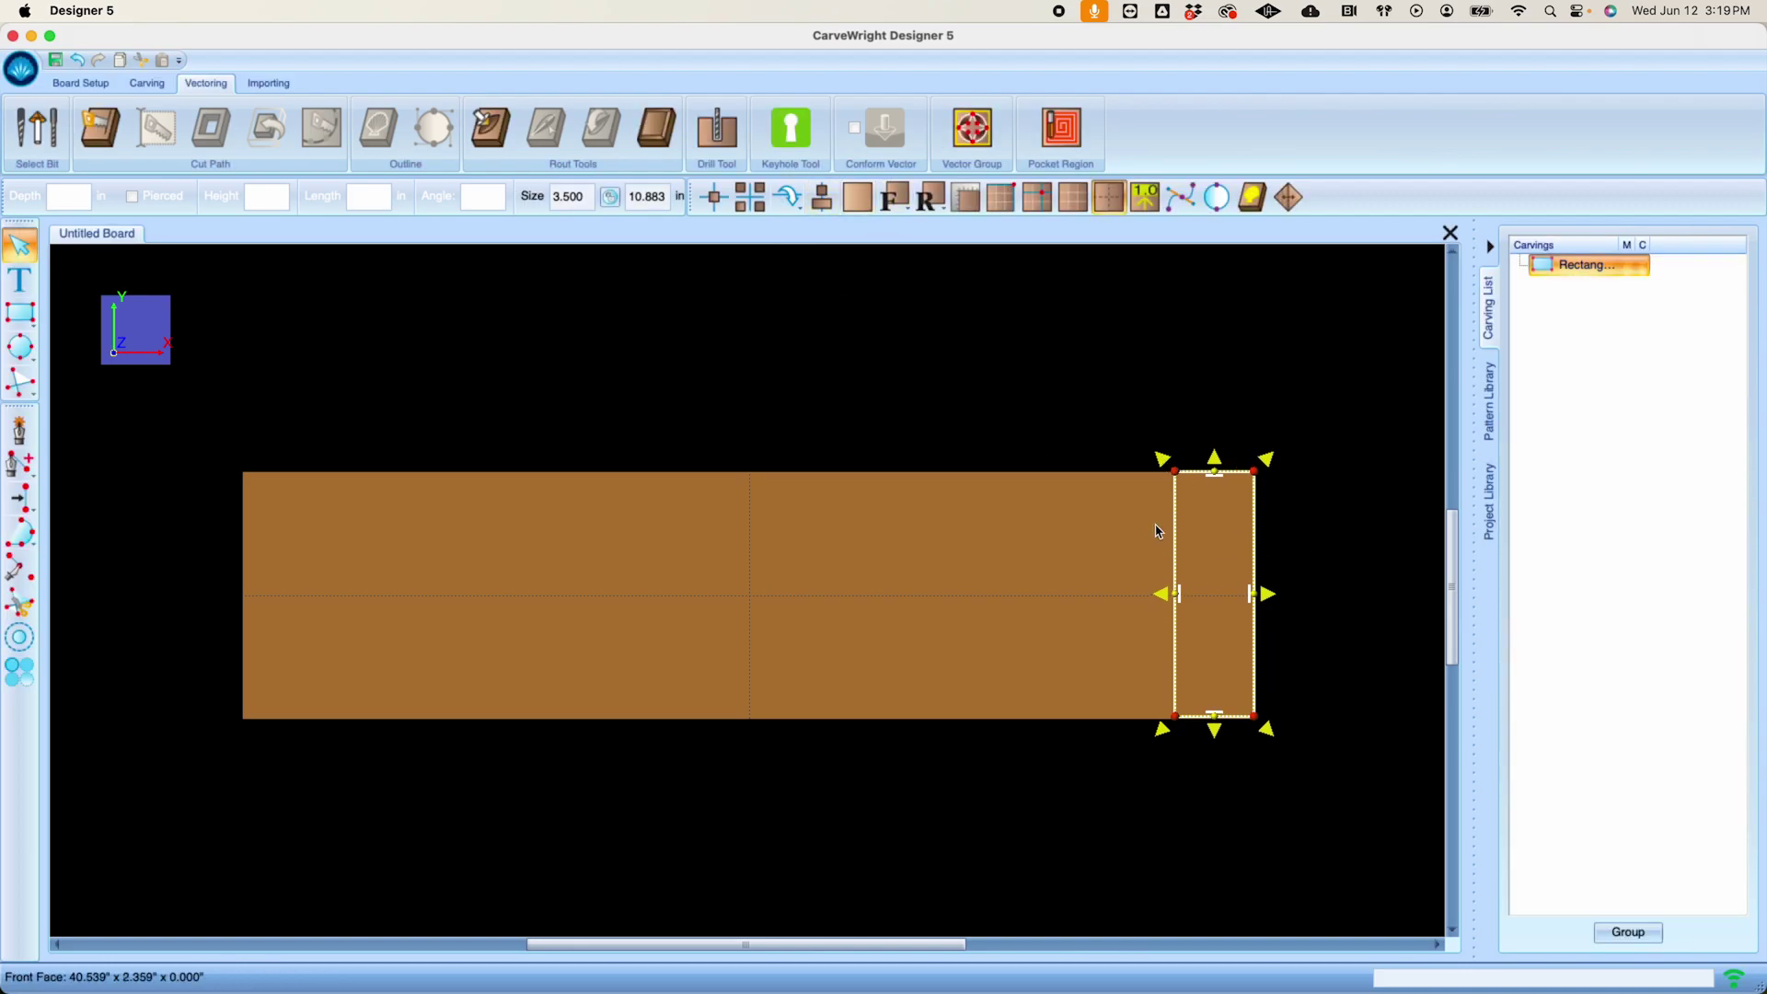
left_click(20, 281)
Place new text reading ROSE on the board
left_click(88, 273)
left_click(468, 658)
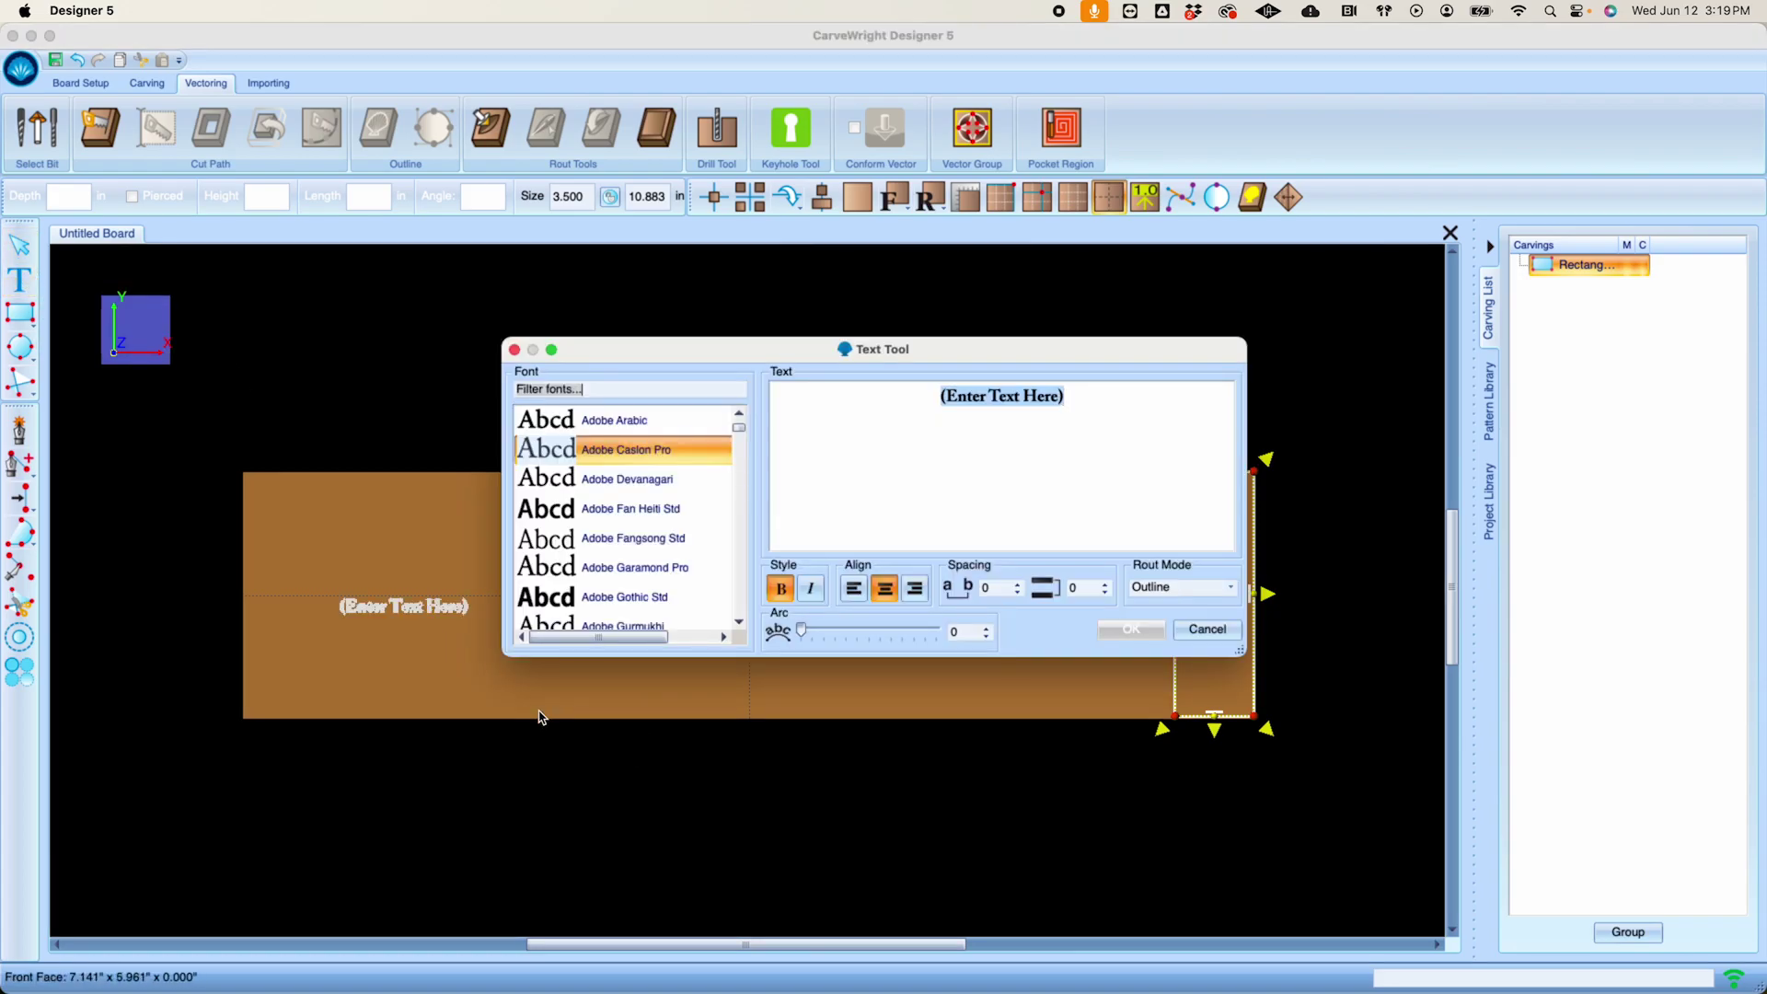
type("ROSE")
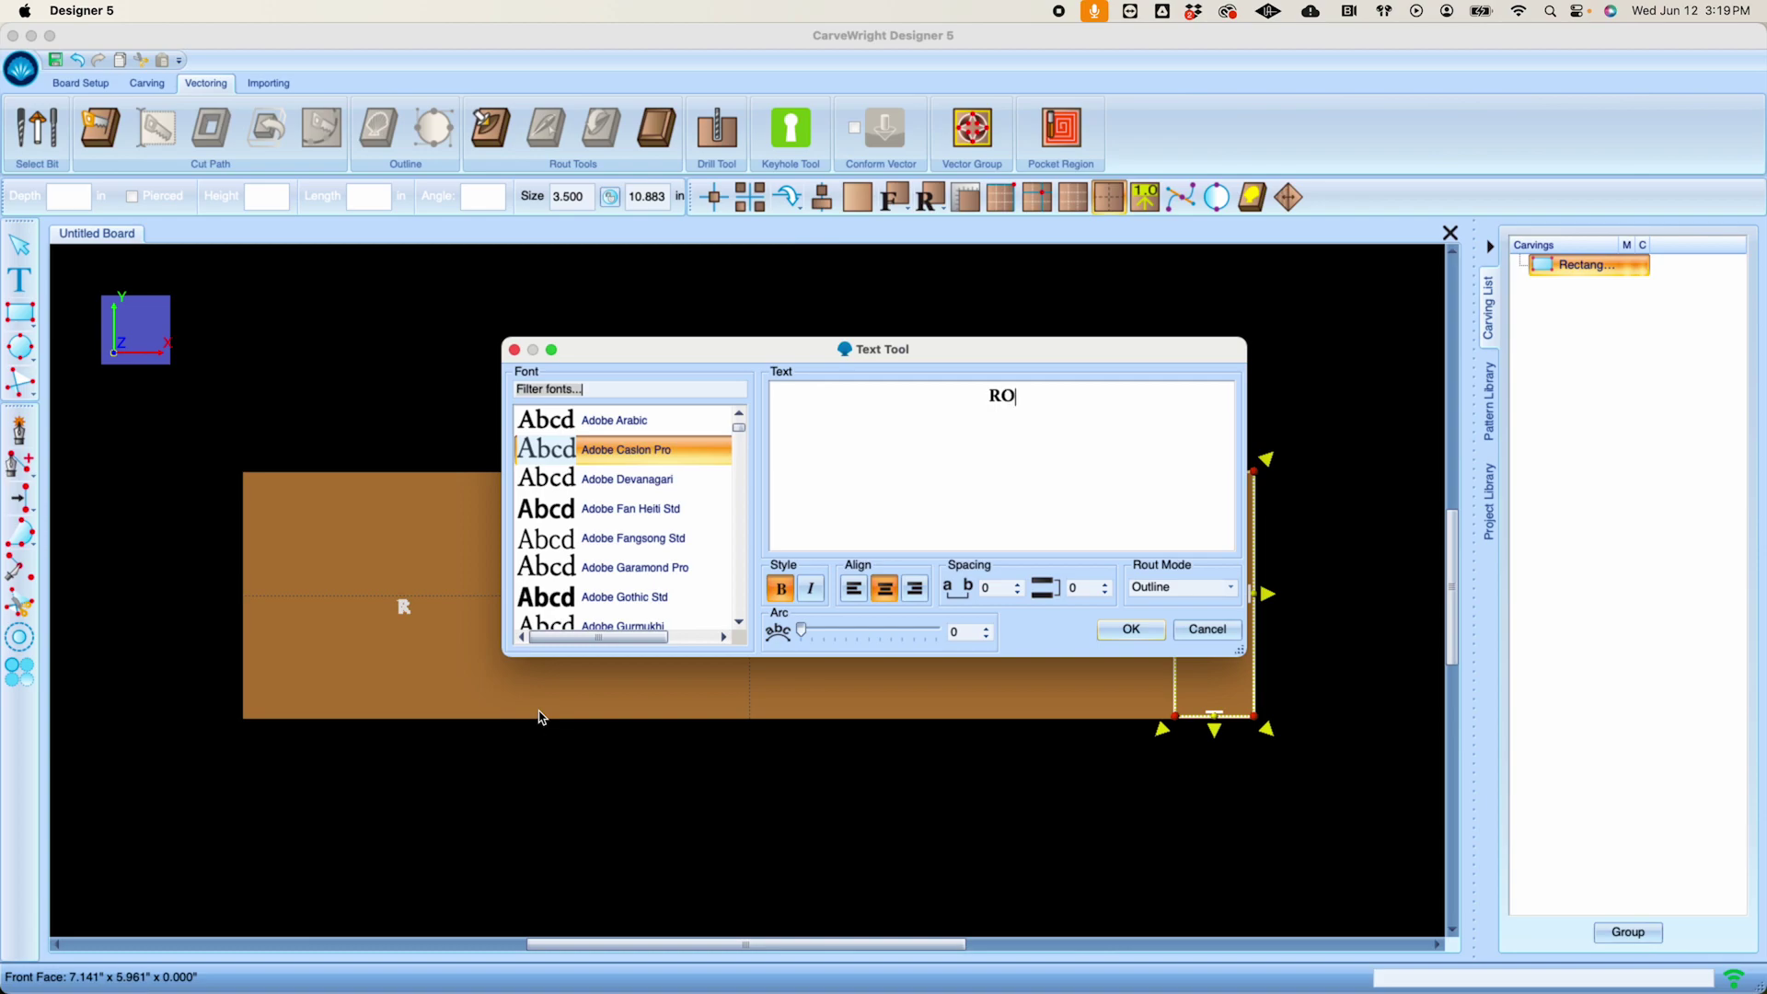
double_click(993, 397)
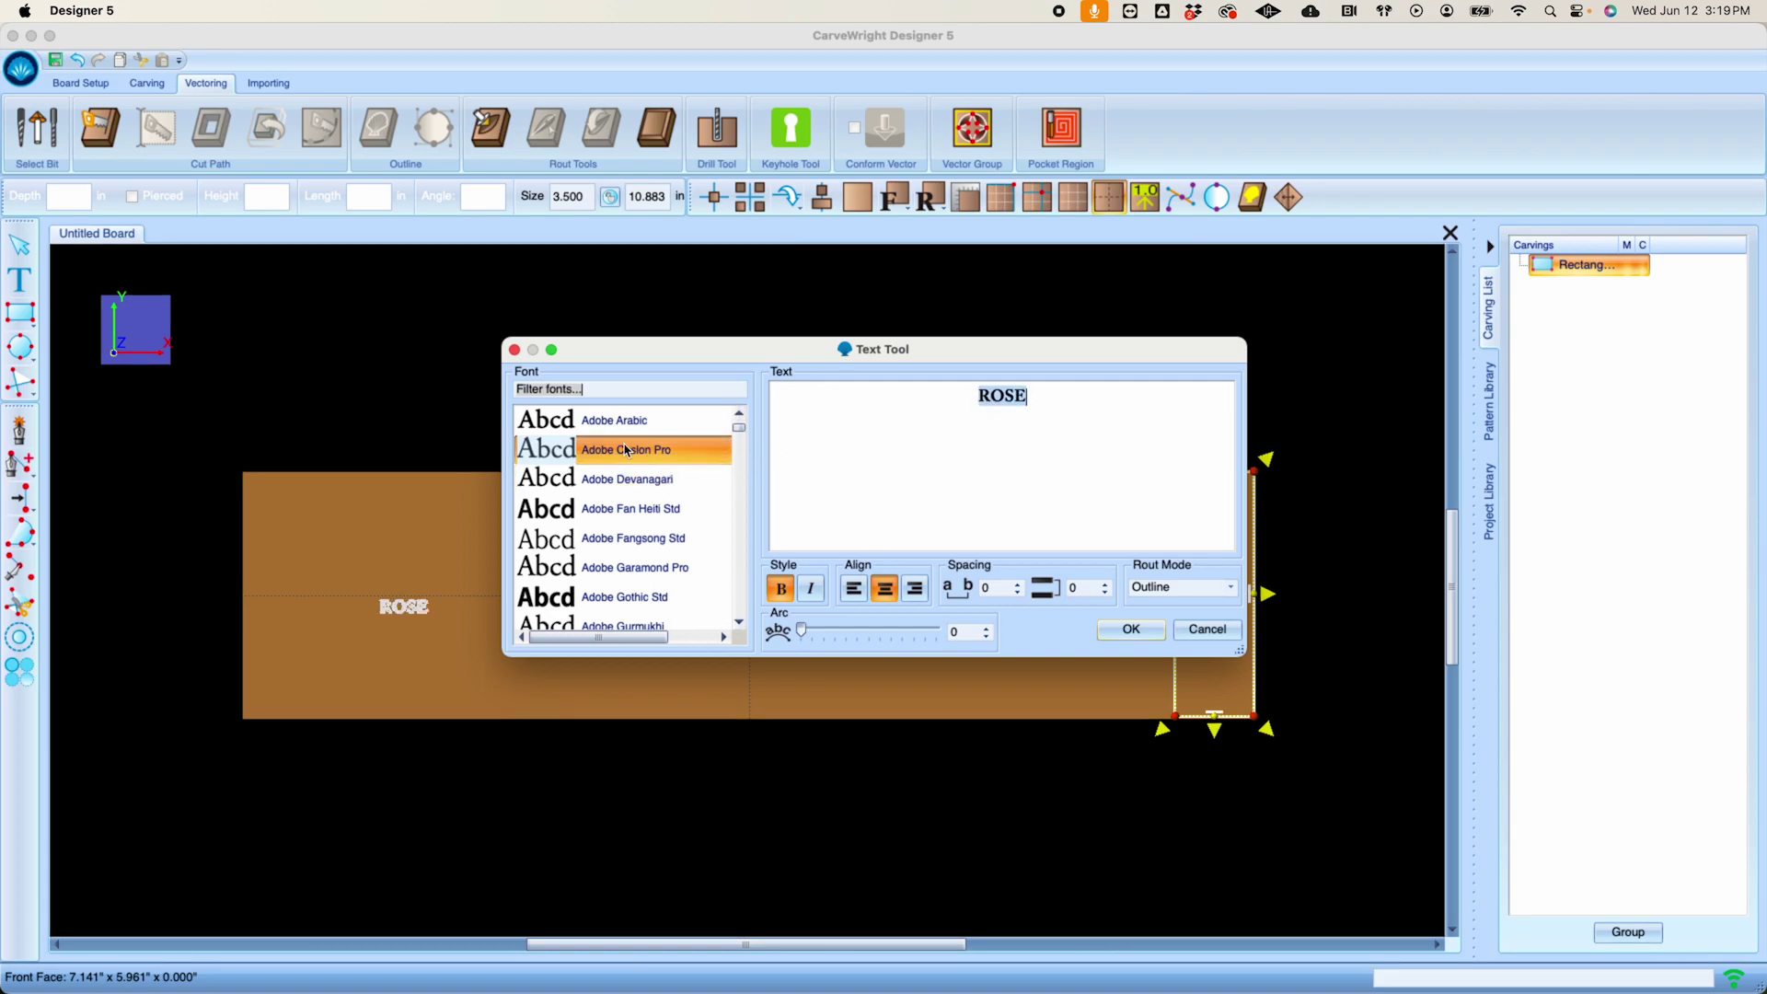
Format ROSE as bold Adobe Caslon Pro with Outline rout mode and place it
left_click(609, 480)
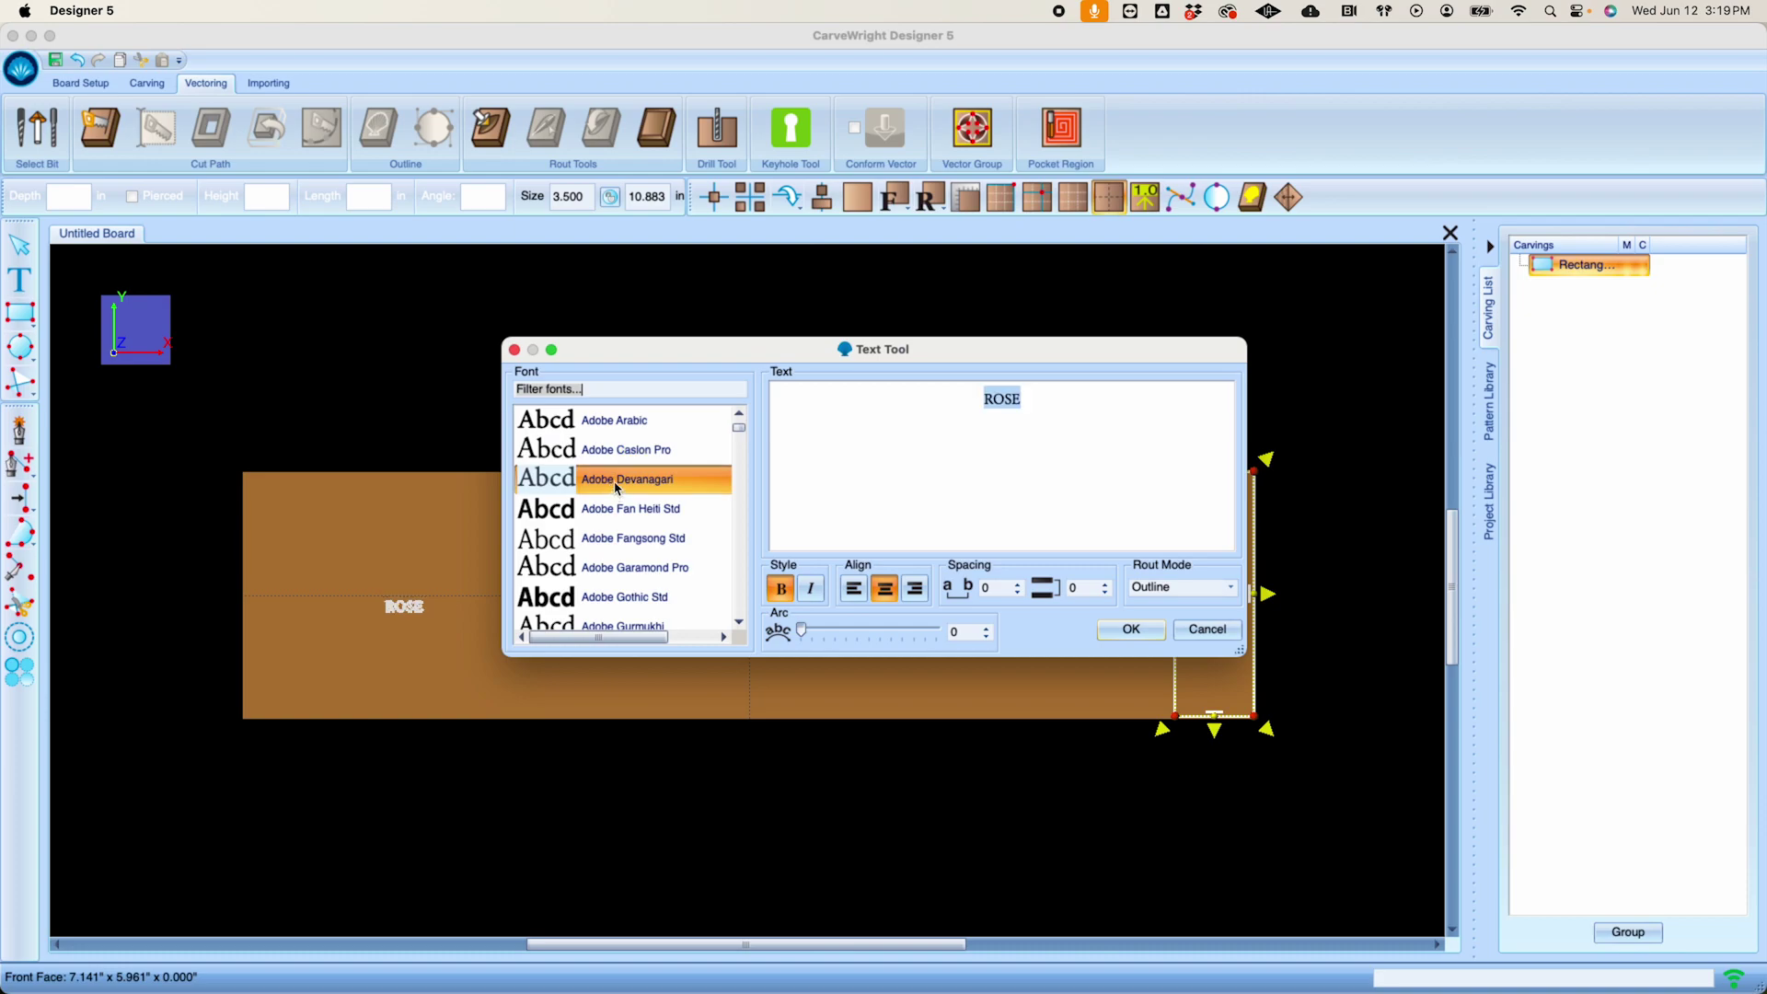
left_click(620, 509)
left_click(621, 480)
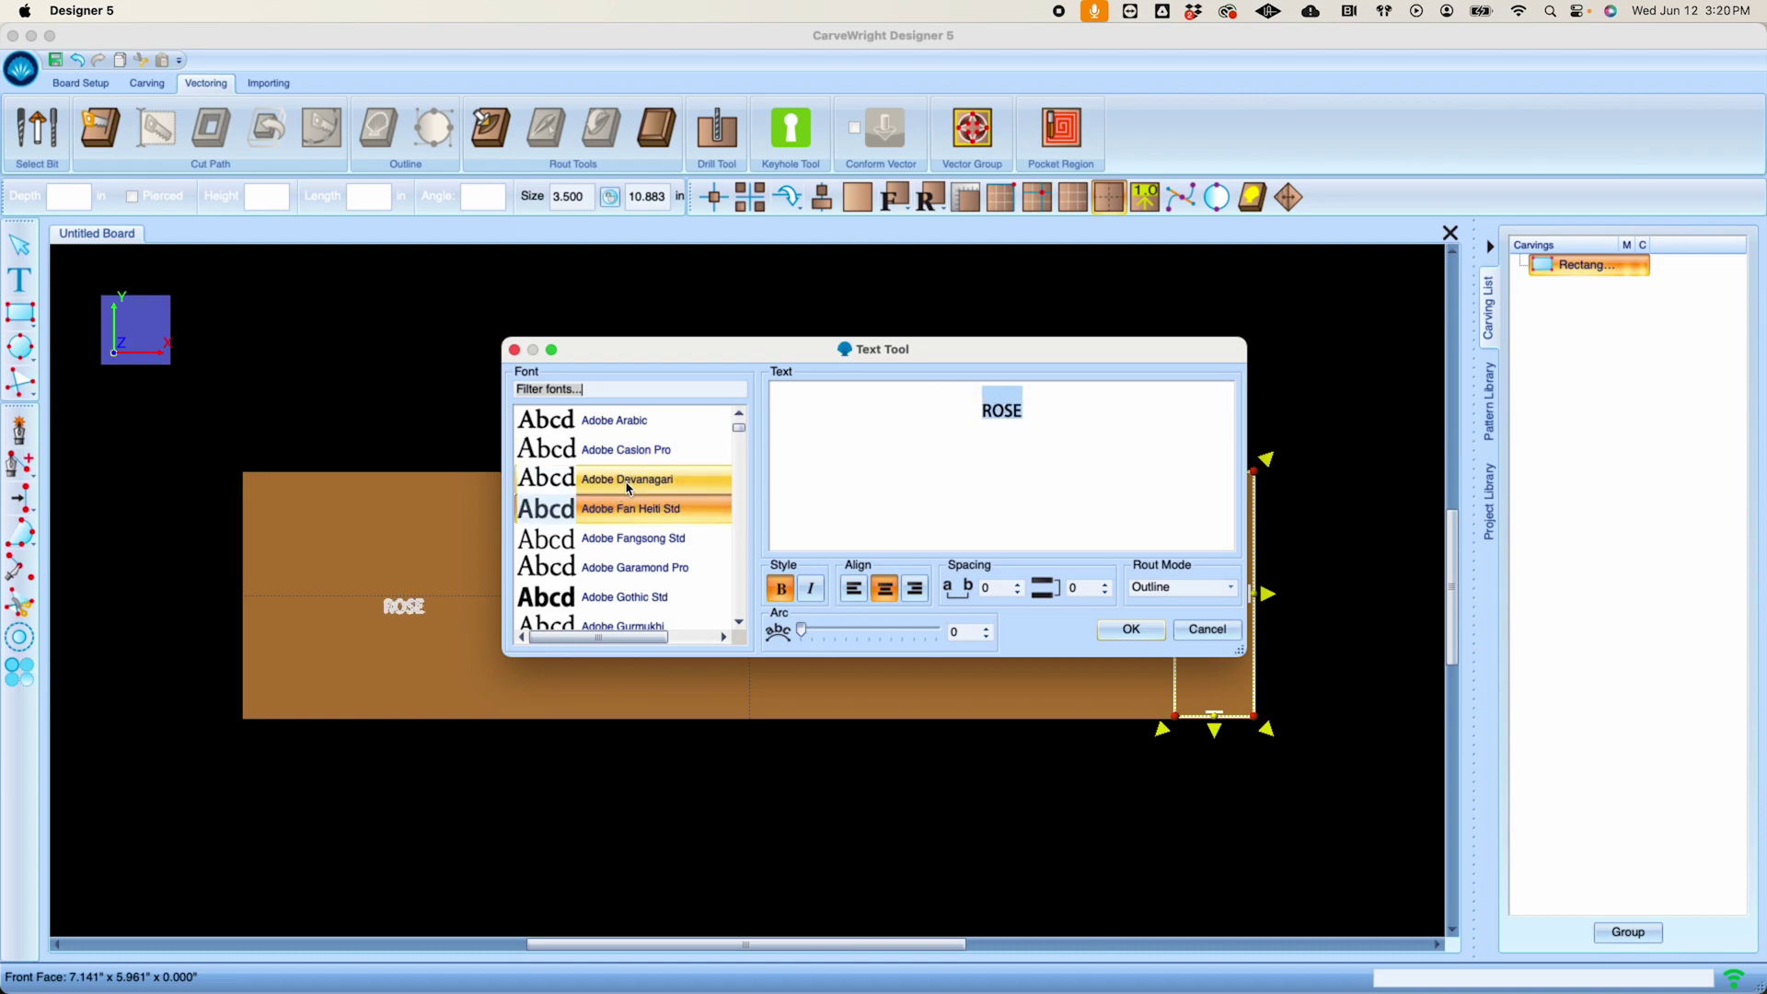
left_click(622, 453)
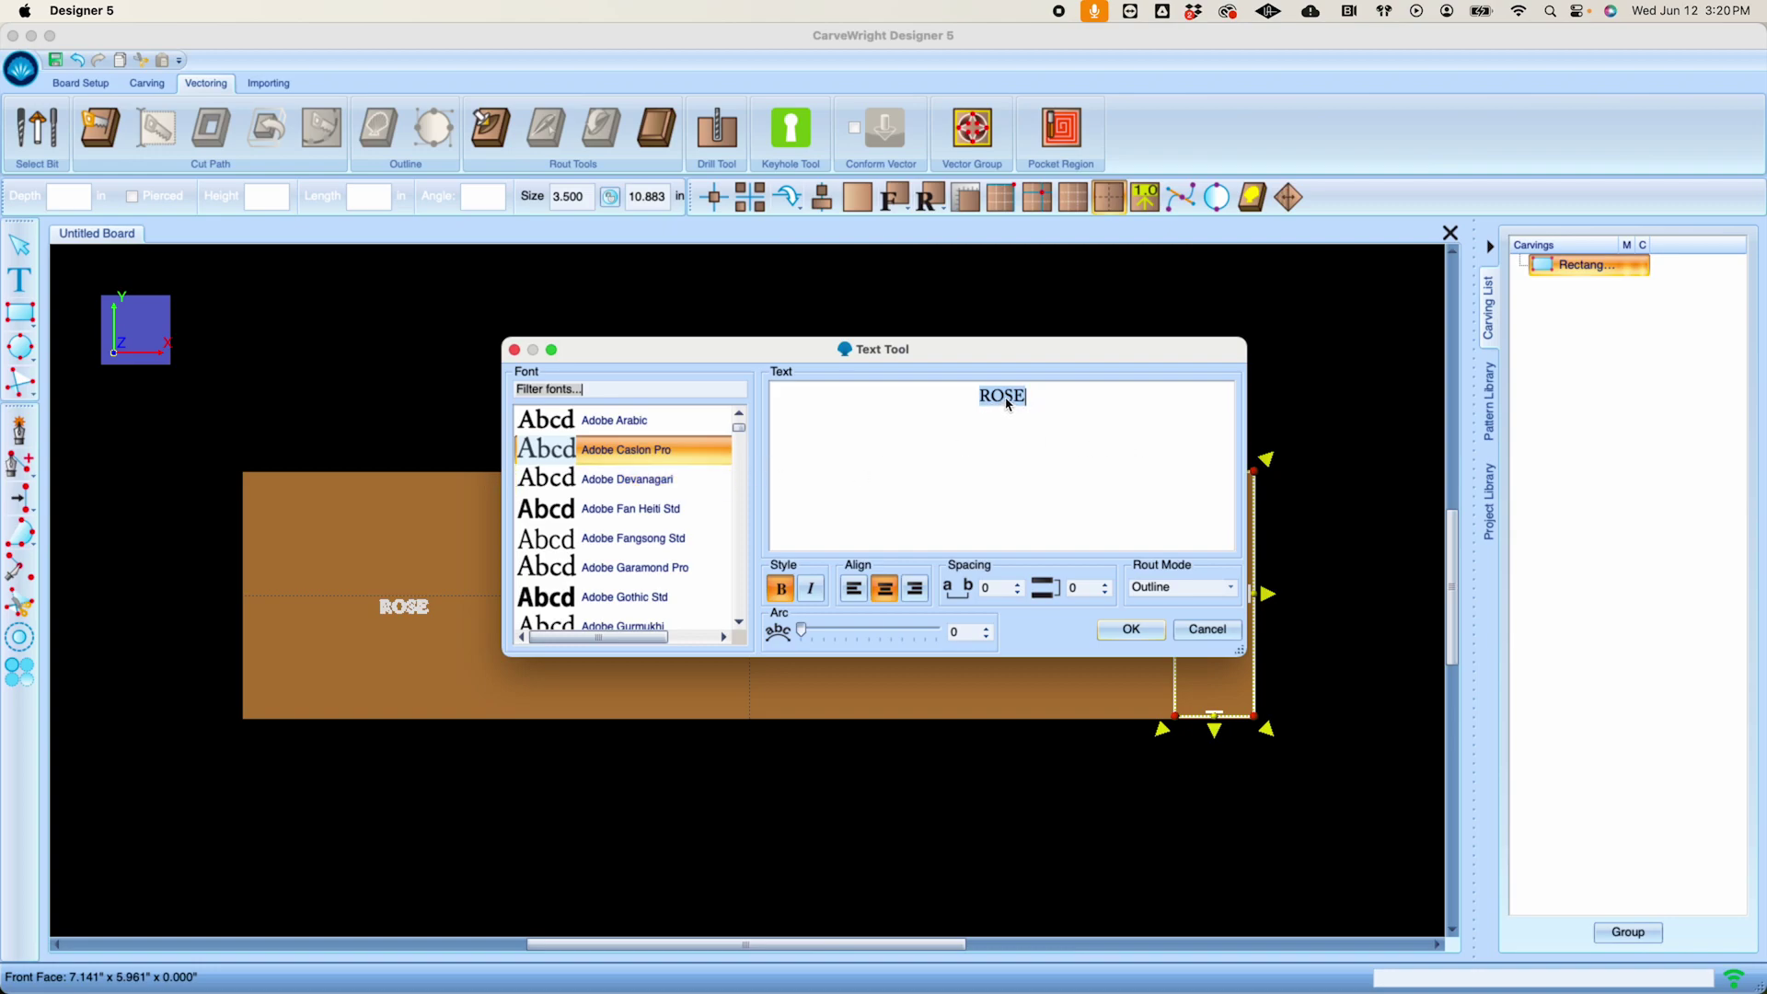
left_click(789, 590)
left_click(784, 594)
left_click(1197, 591)
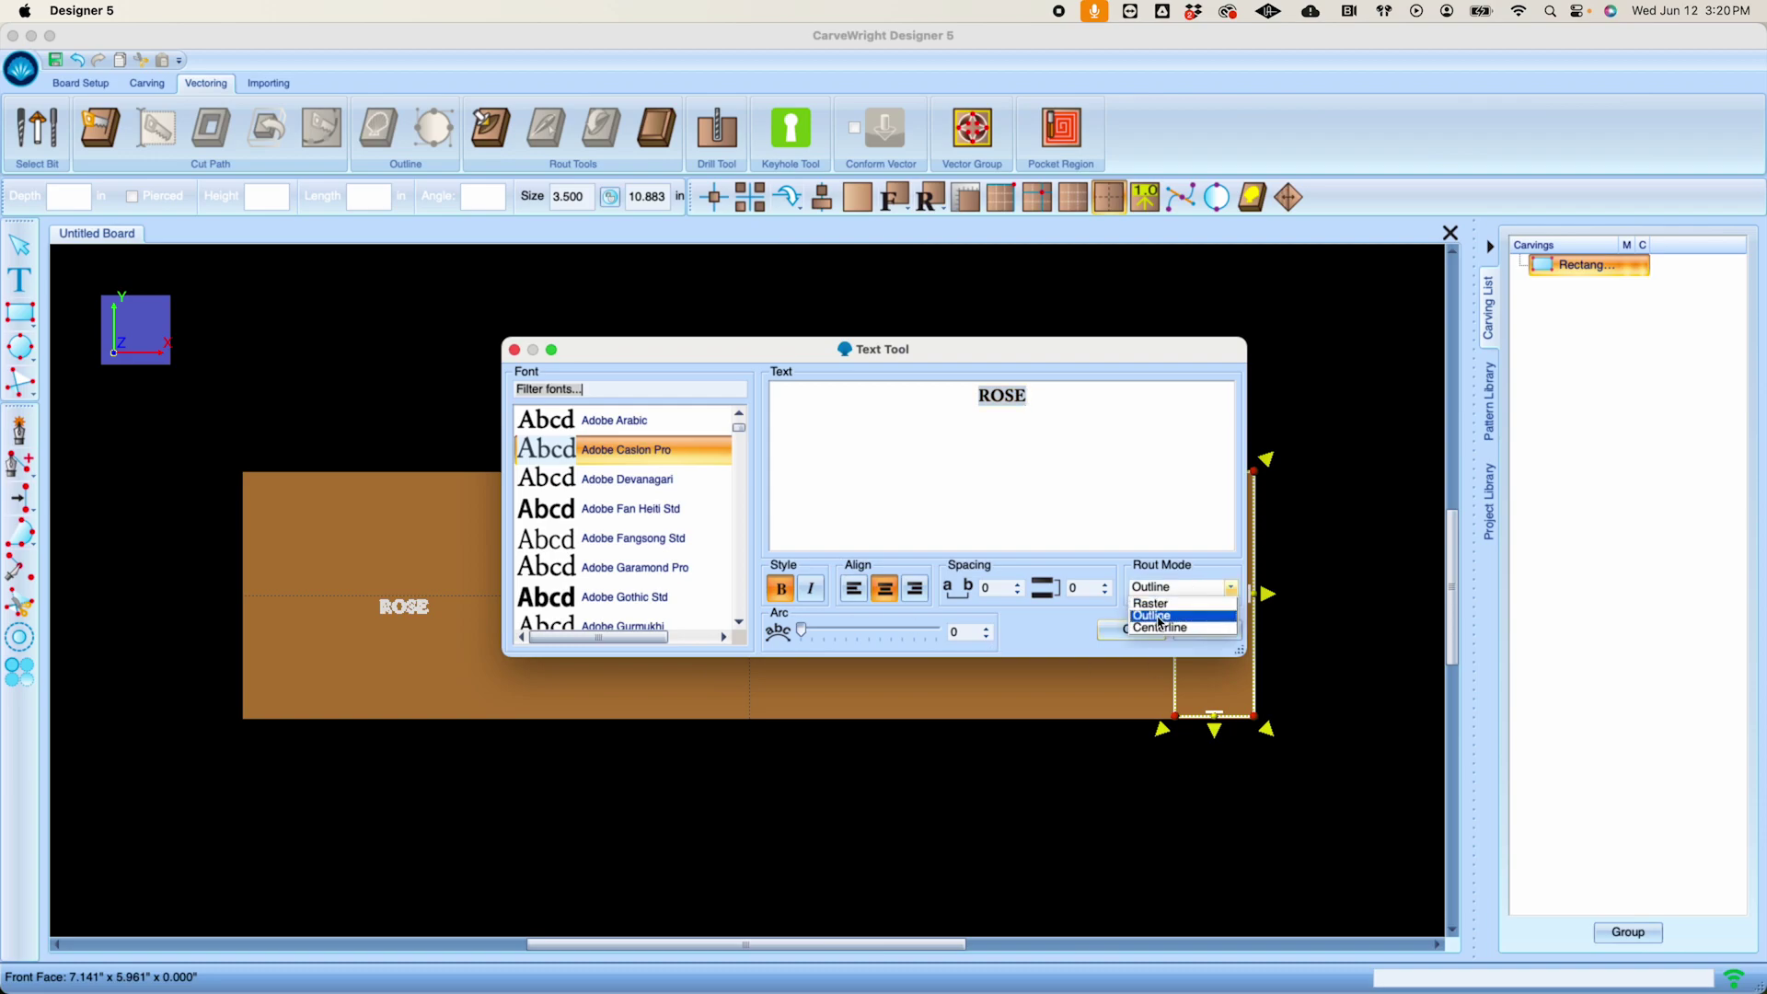
left_click(1159, 617)
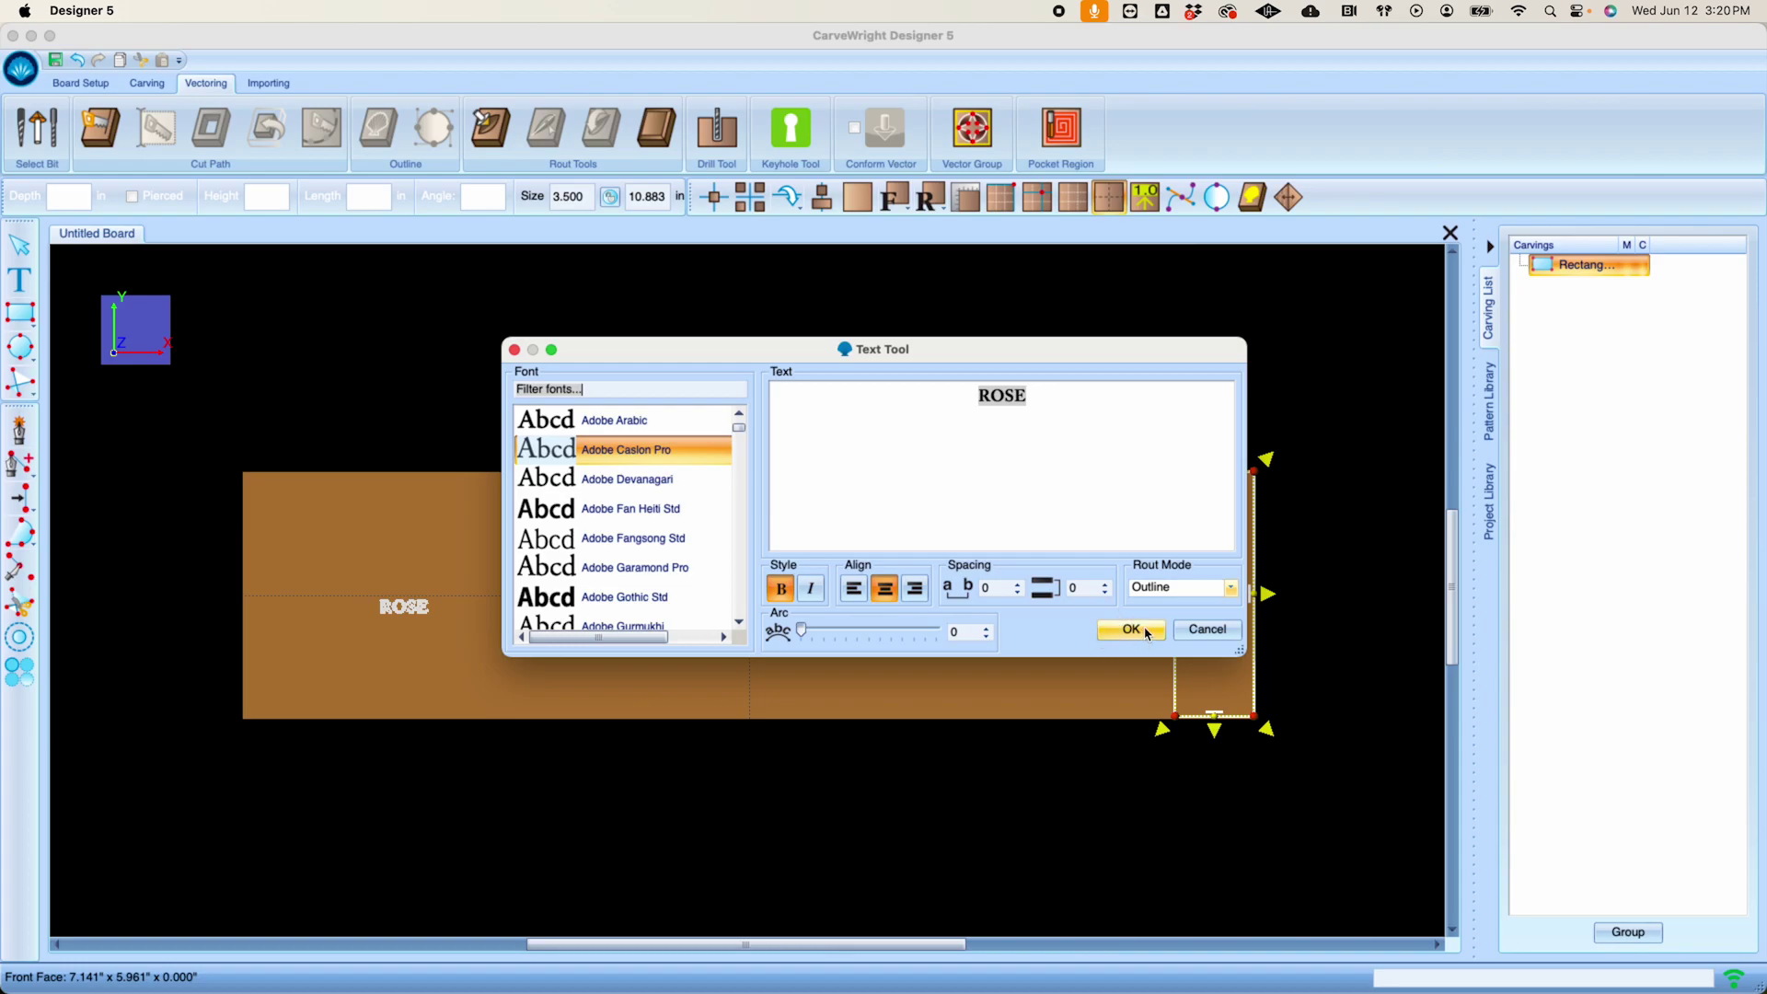
left_click(1148, 633)
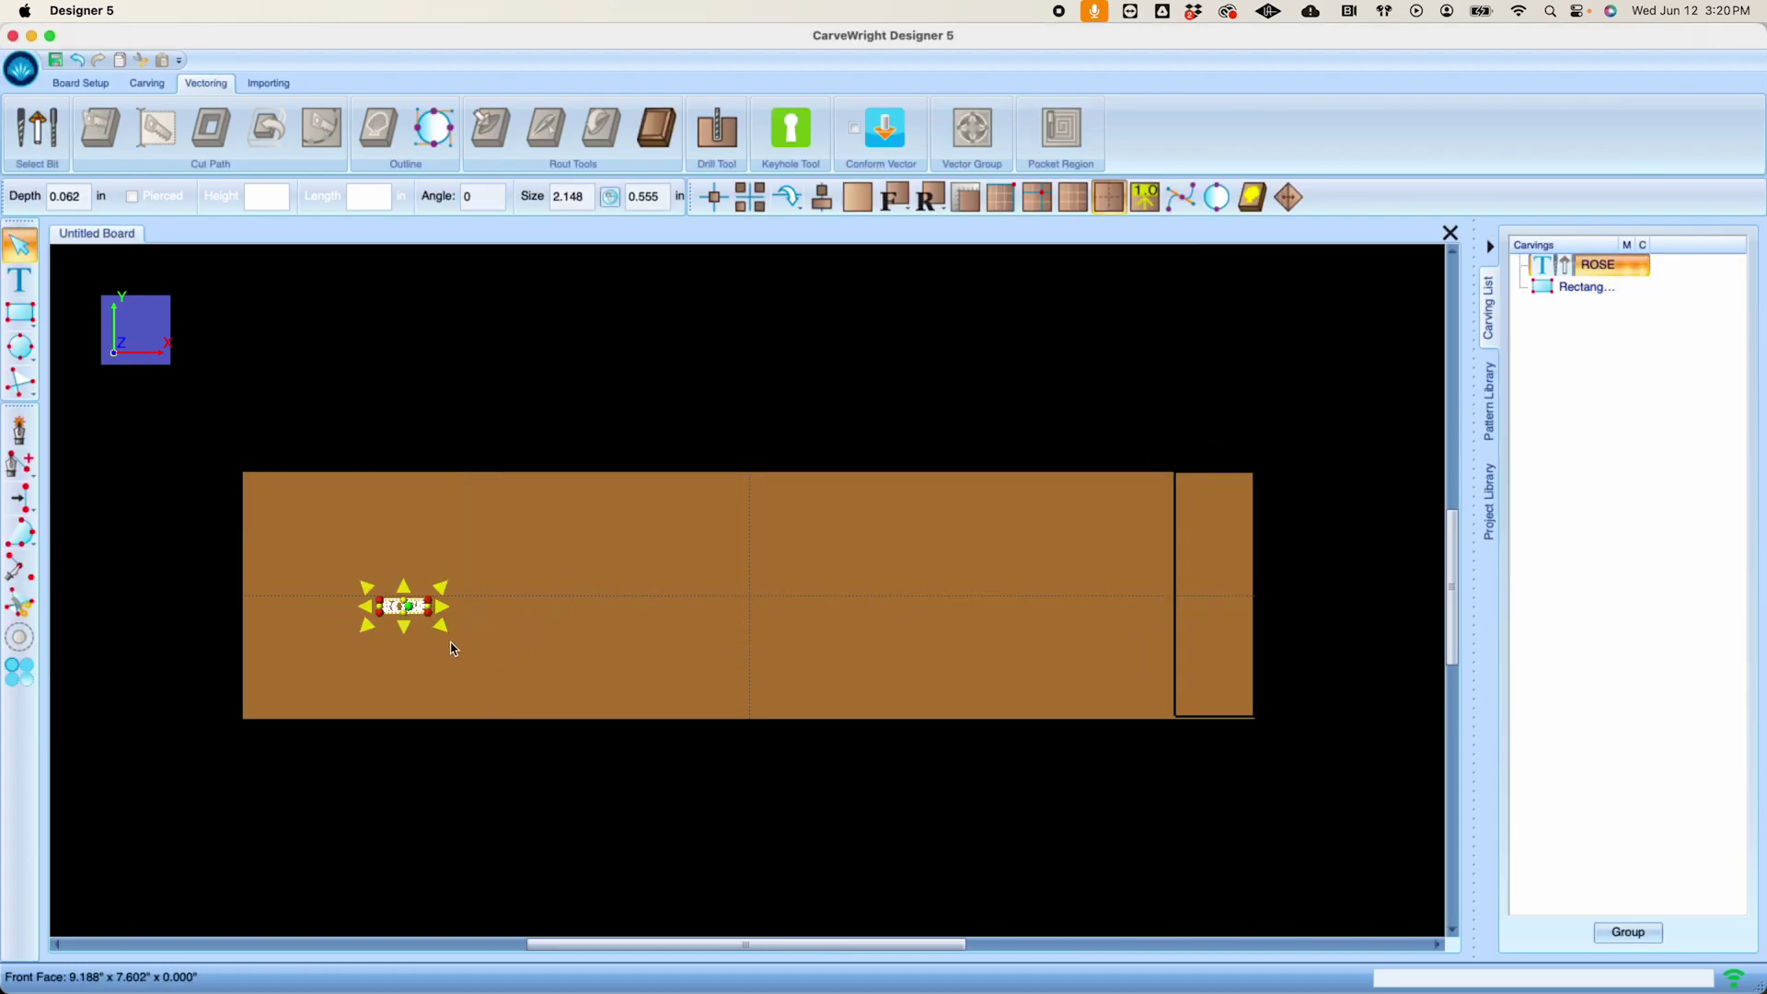
Scale and reposition ROSE to about 37.055 x 9.562 inches across the board
left_click_drag(442, 625, 1153, 895)
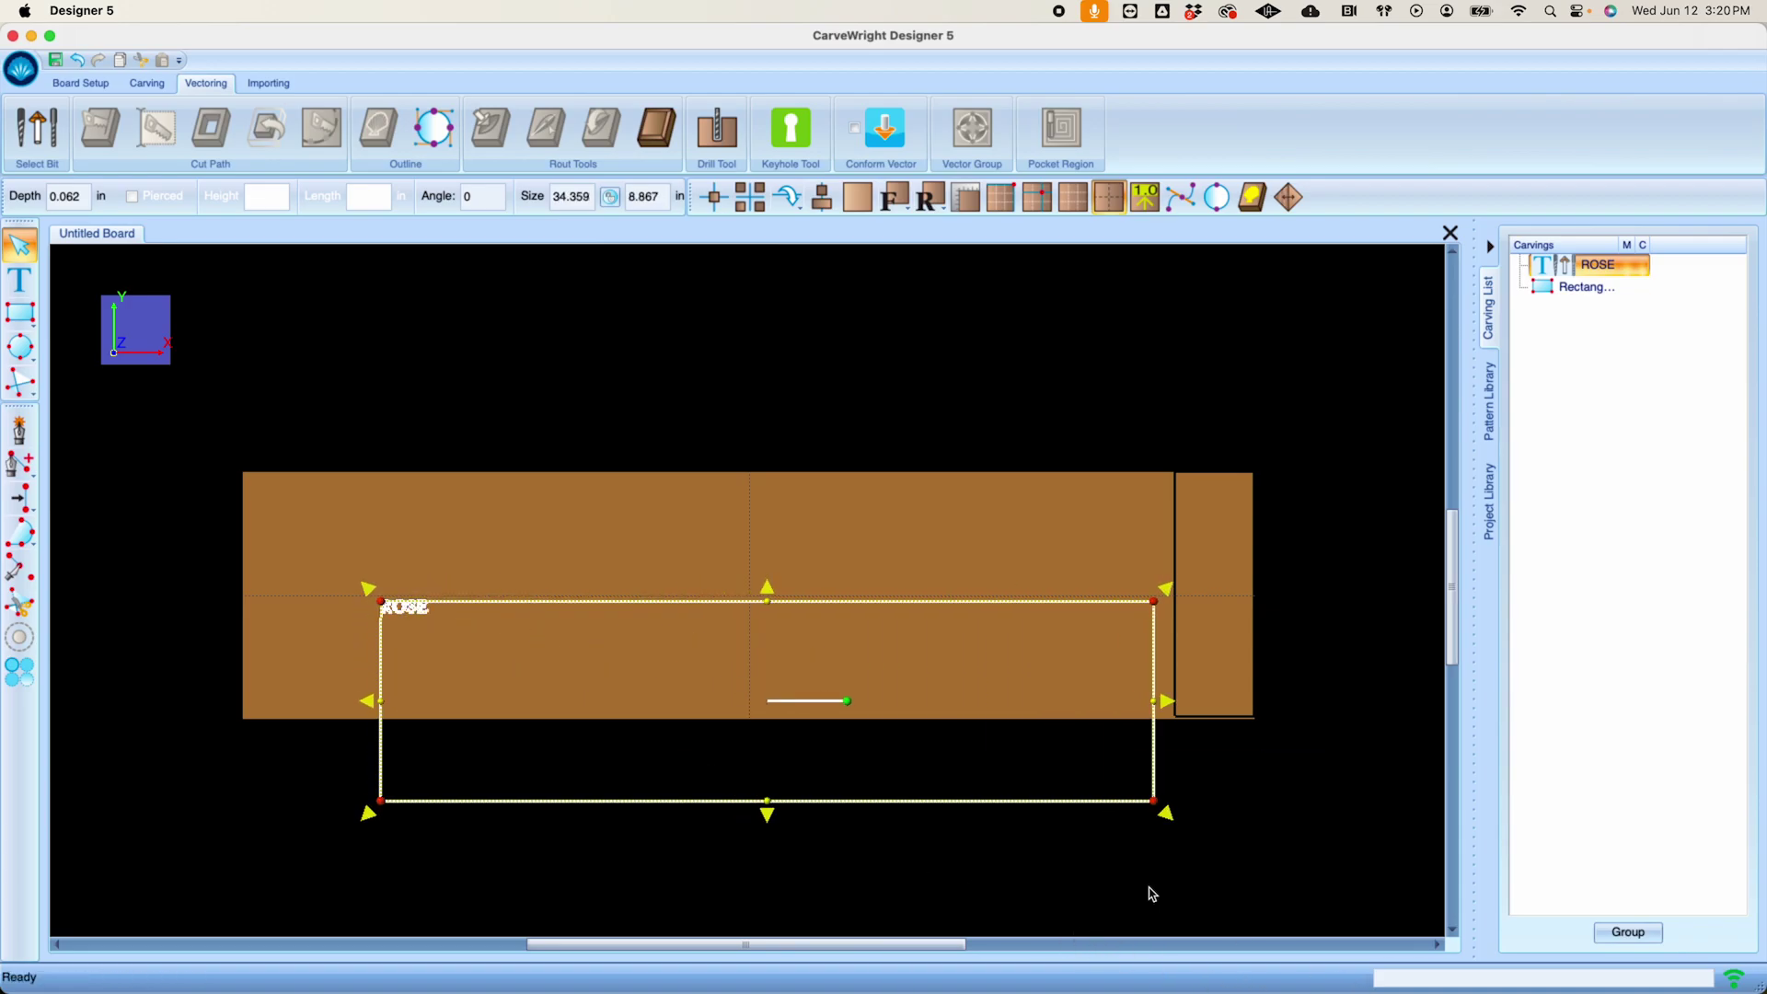
left_click_drag(776, 625, 798, 538)
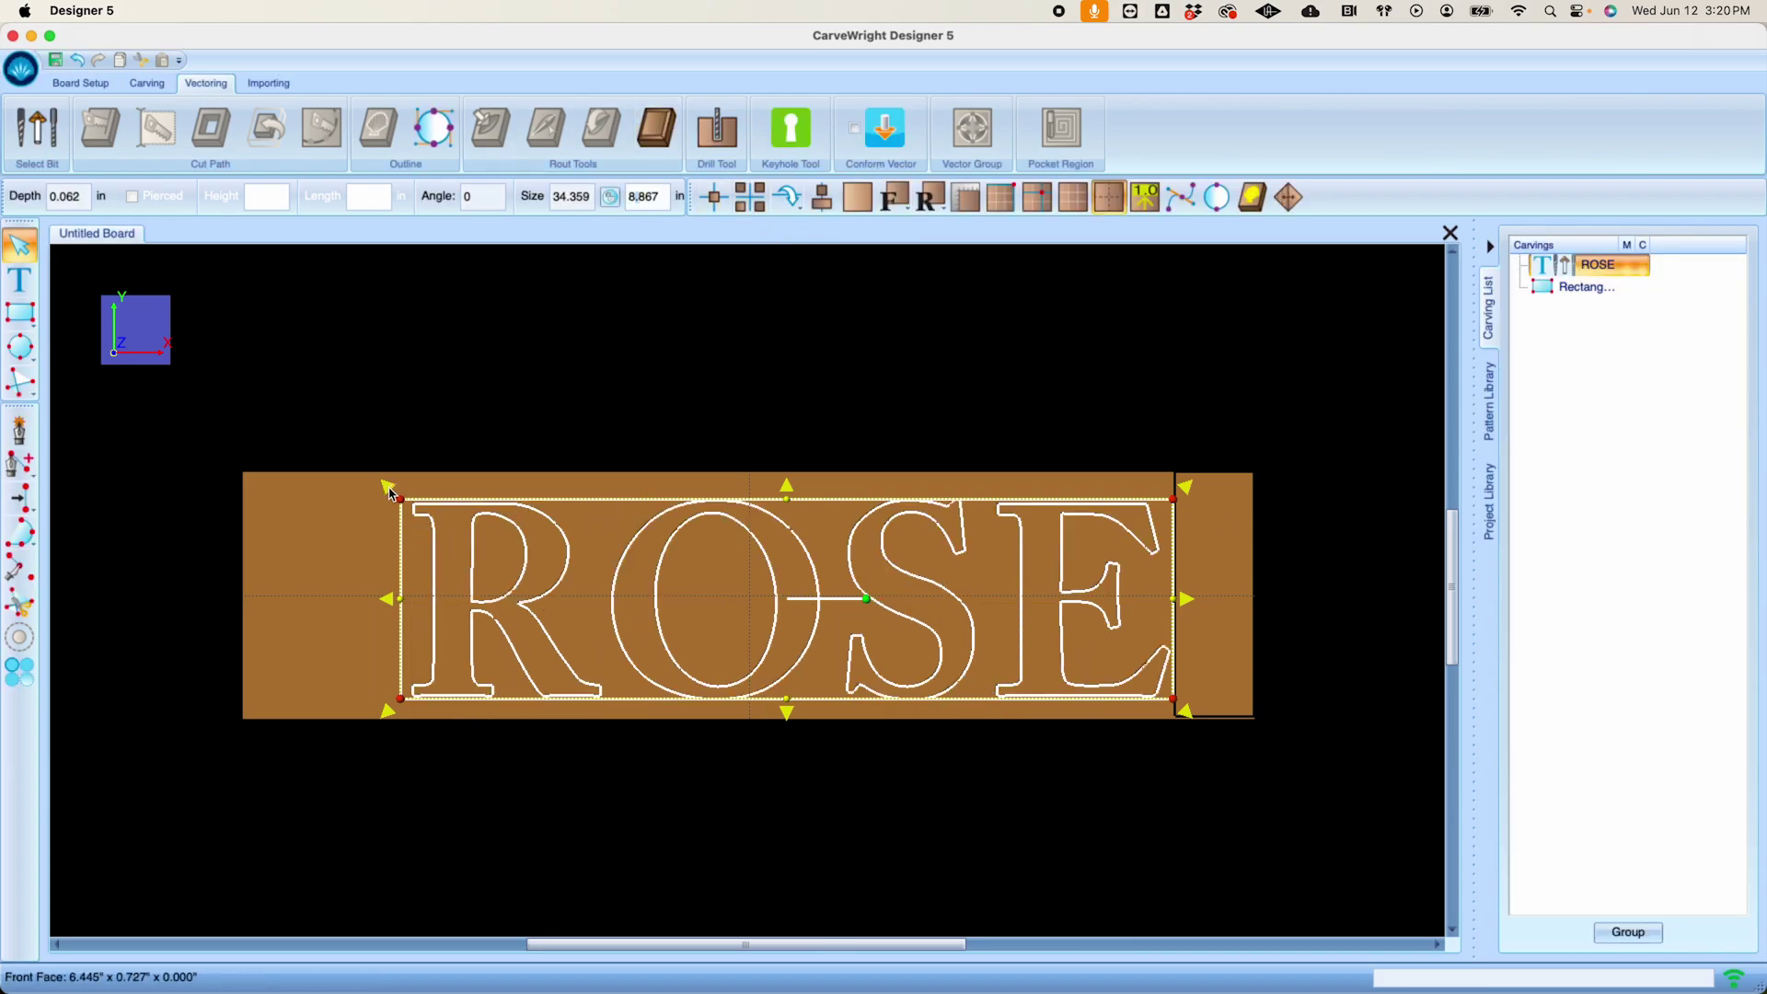
left_click_drag(390, 495, 368, 489)
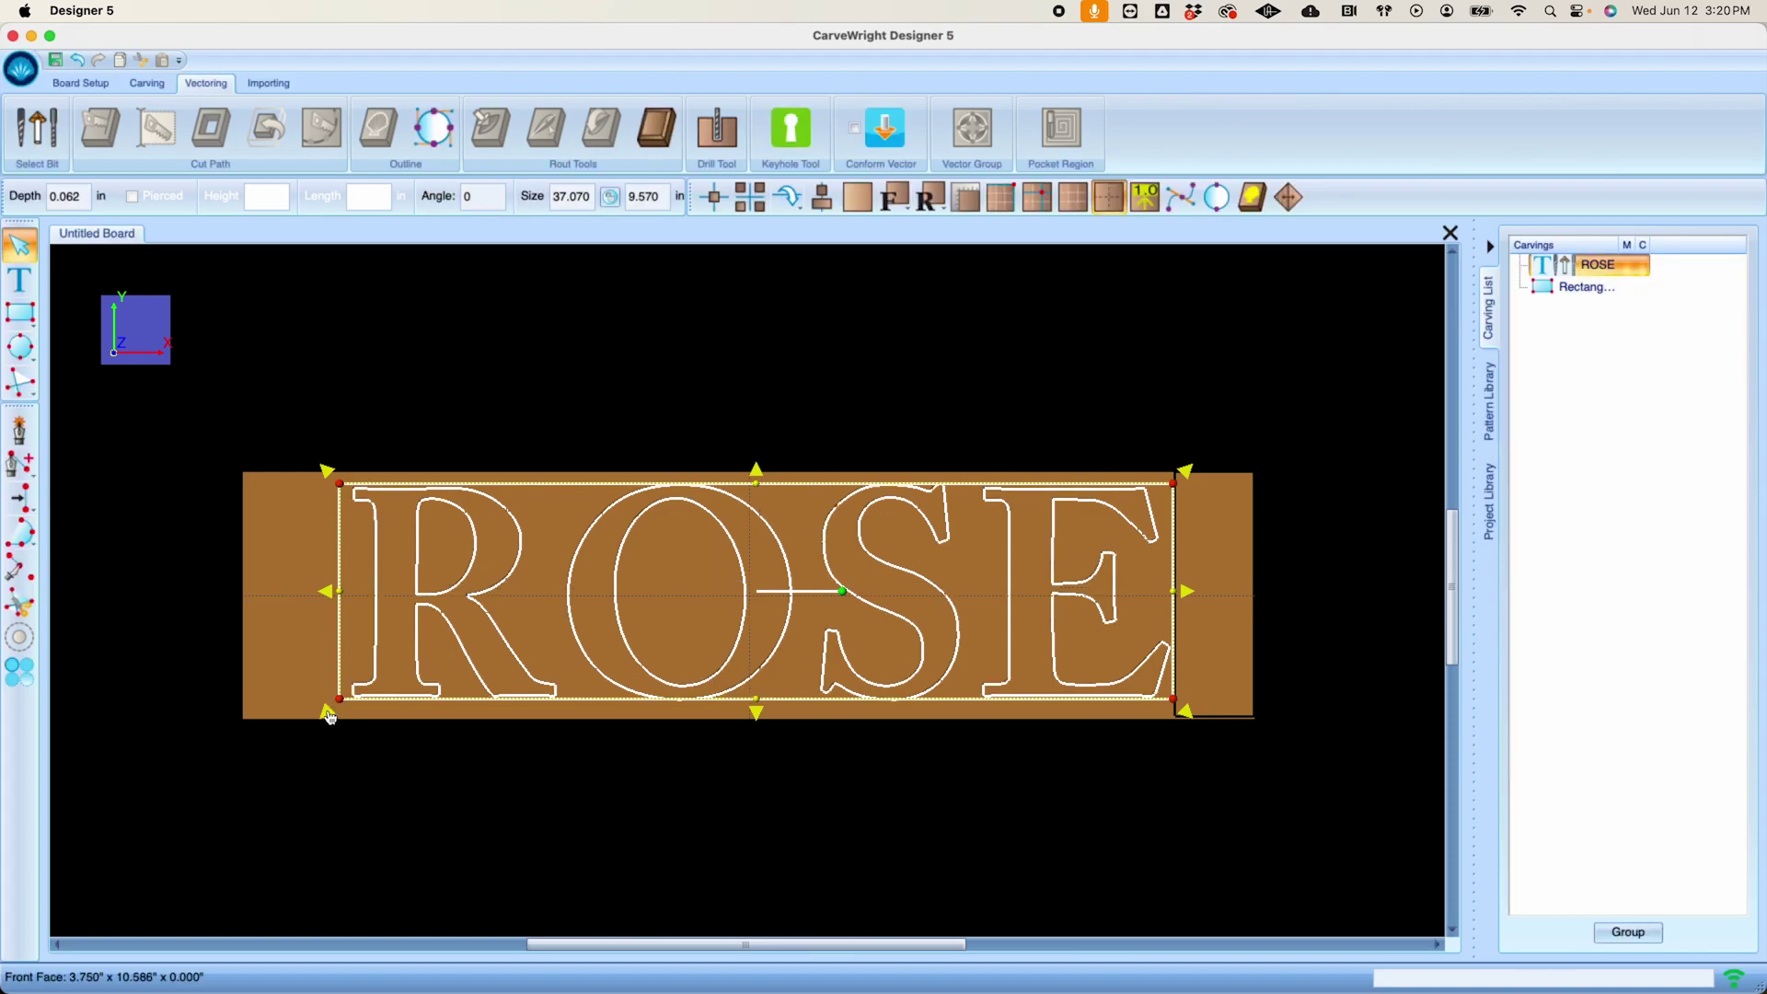
left_click_drag(331, 717, 306, 723)
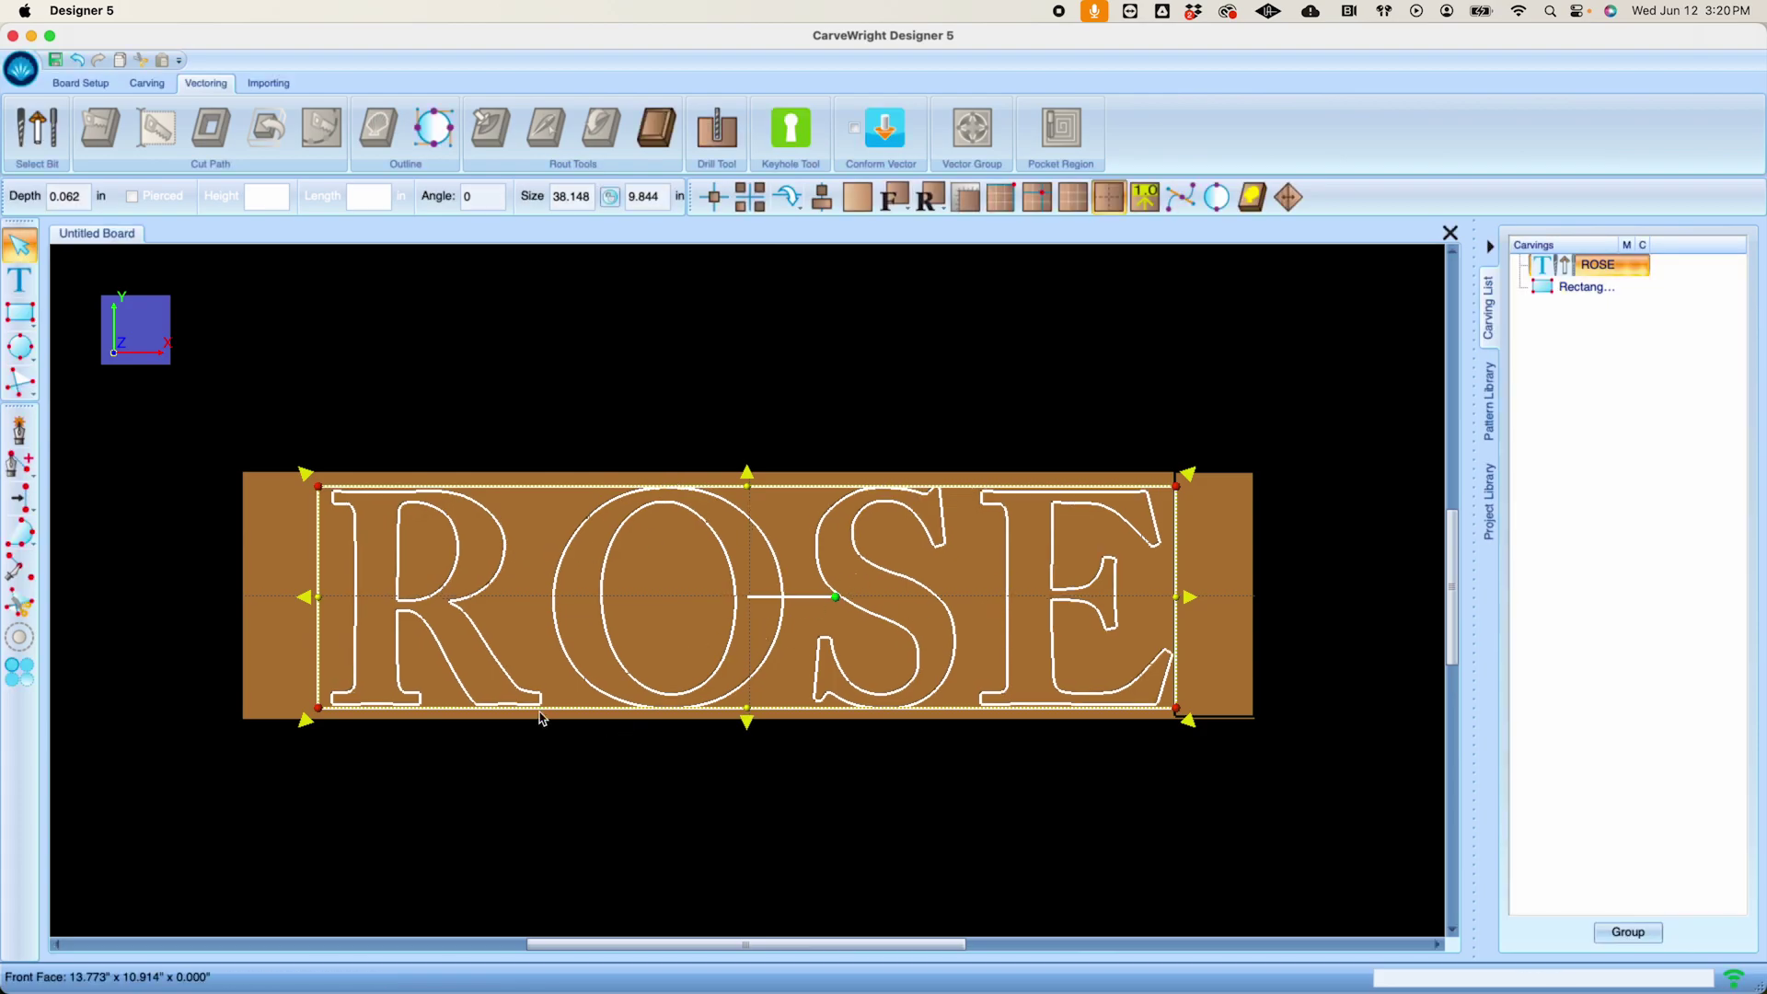
left_click_drag(306, 723, 335, 718)
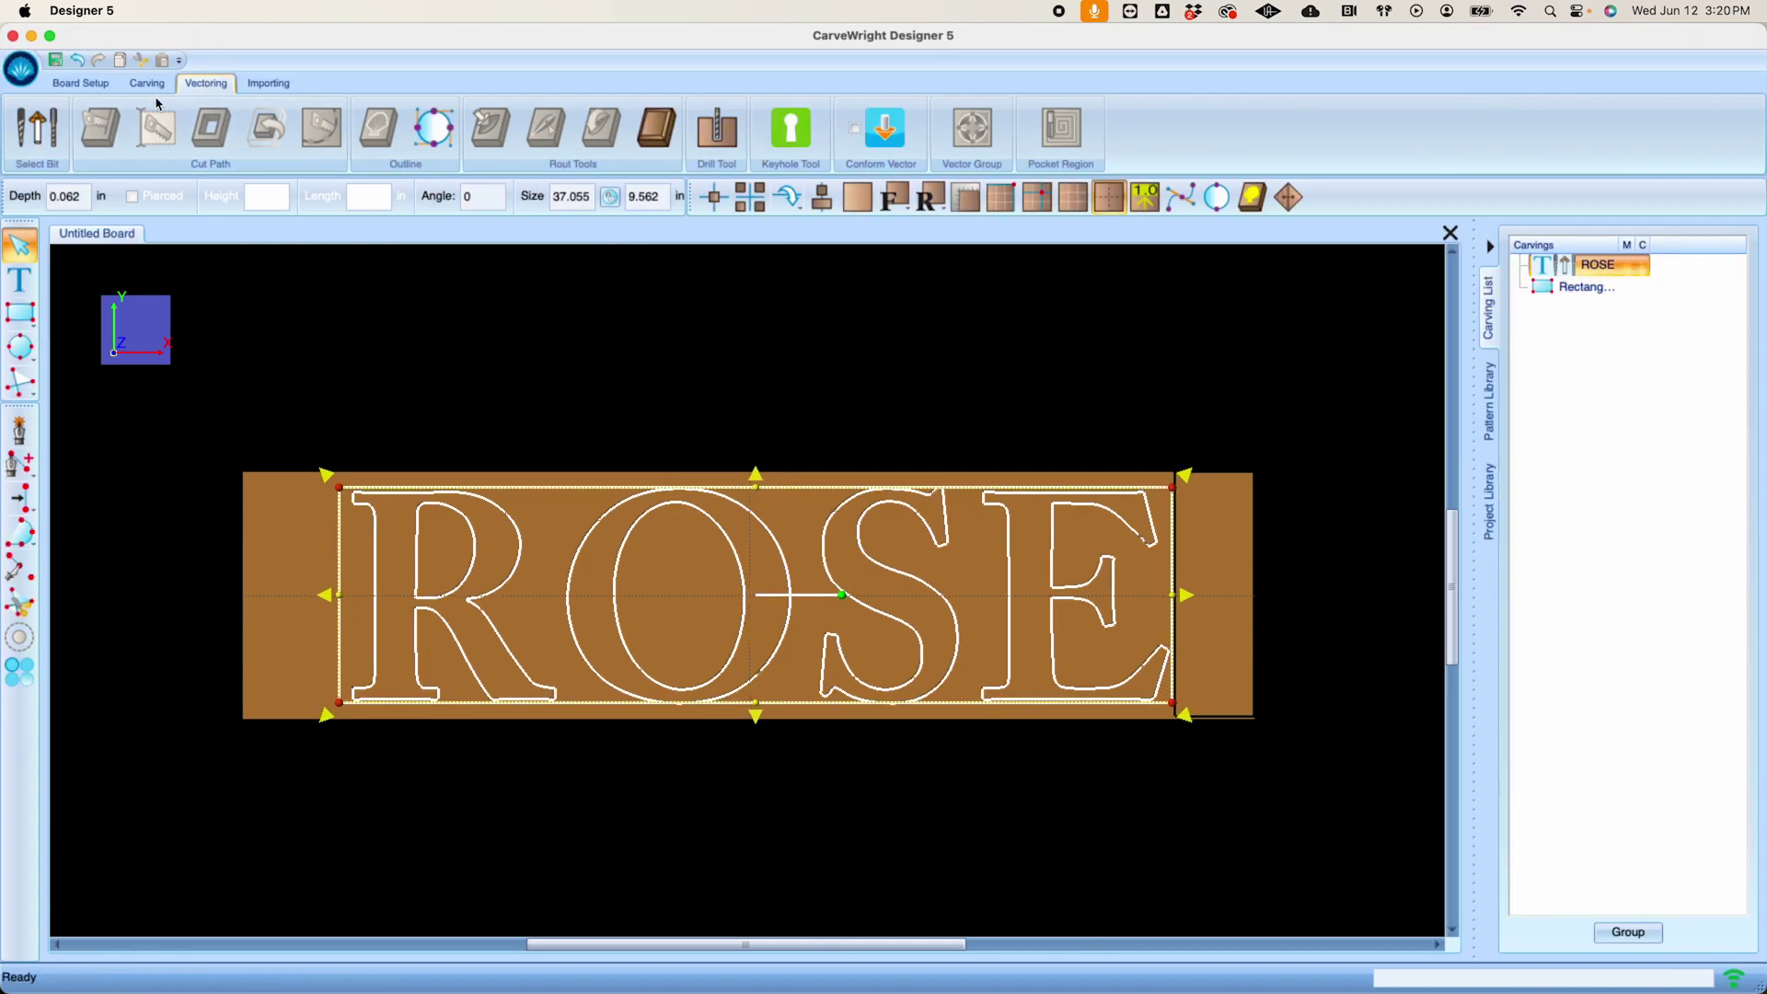
Convert ROSE to editable outlines and open Cut-Out Control for them
left_click(437, 133)
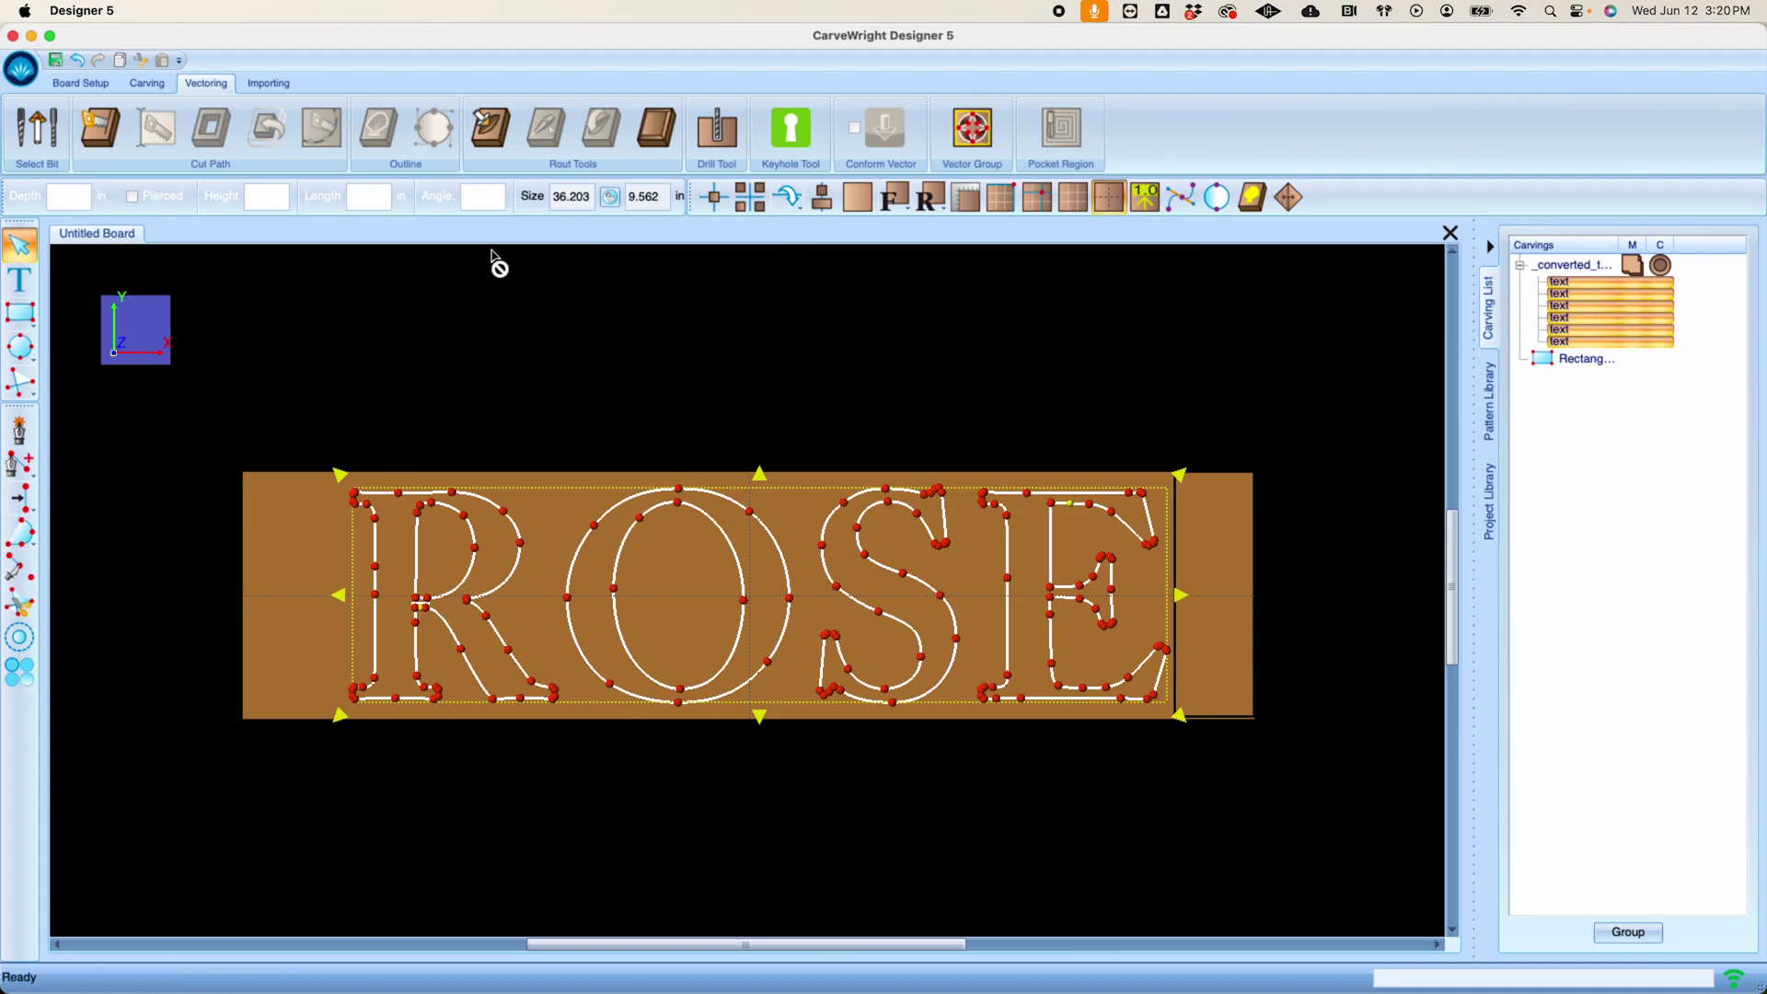
left_click(99, 130)
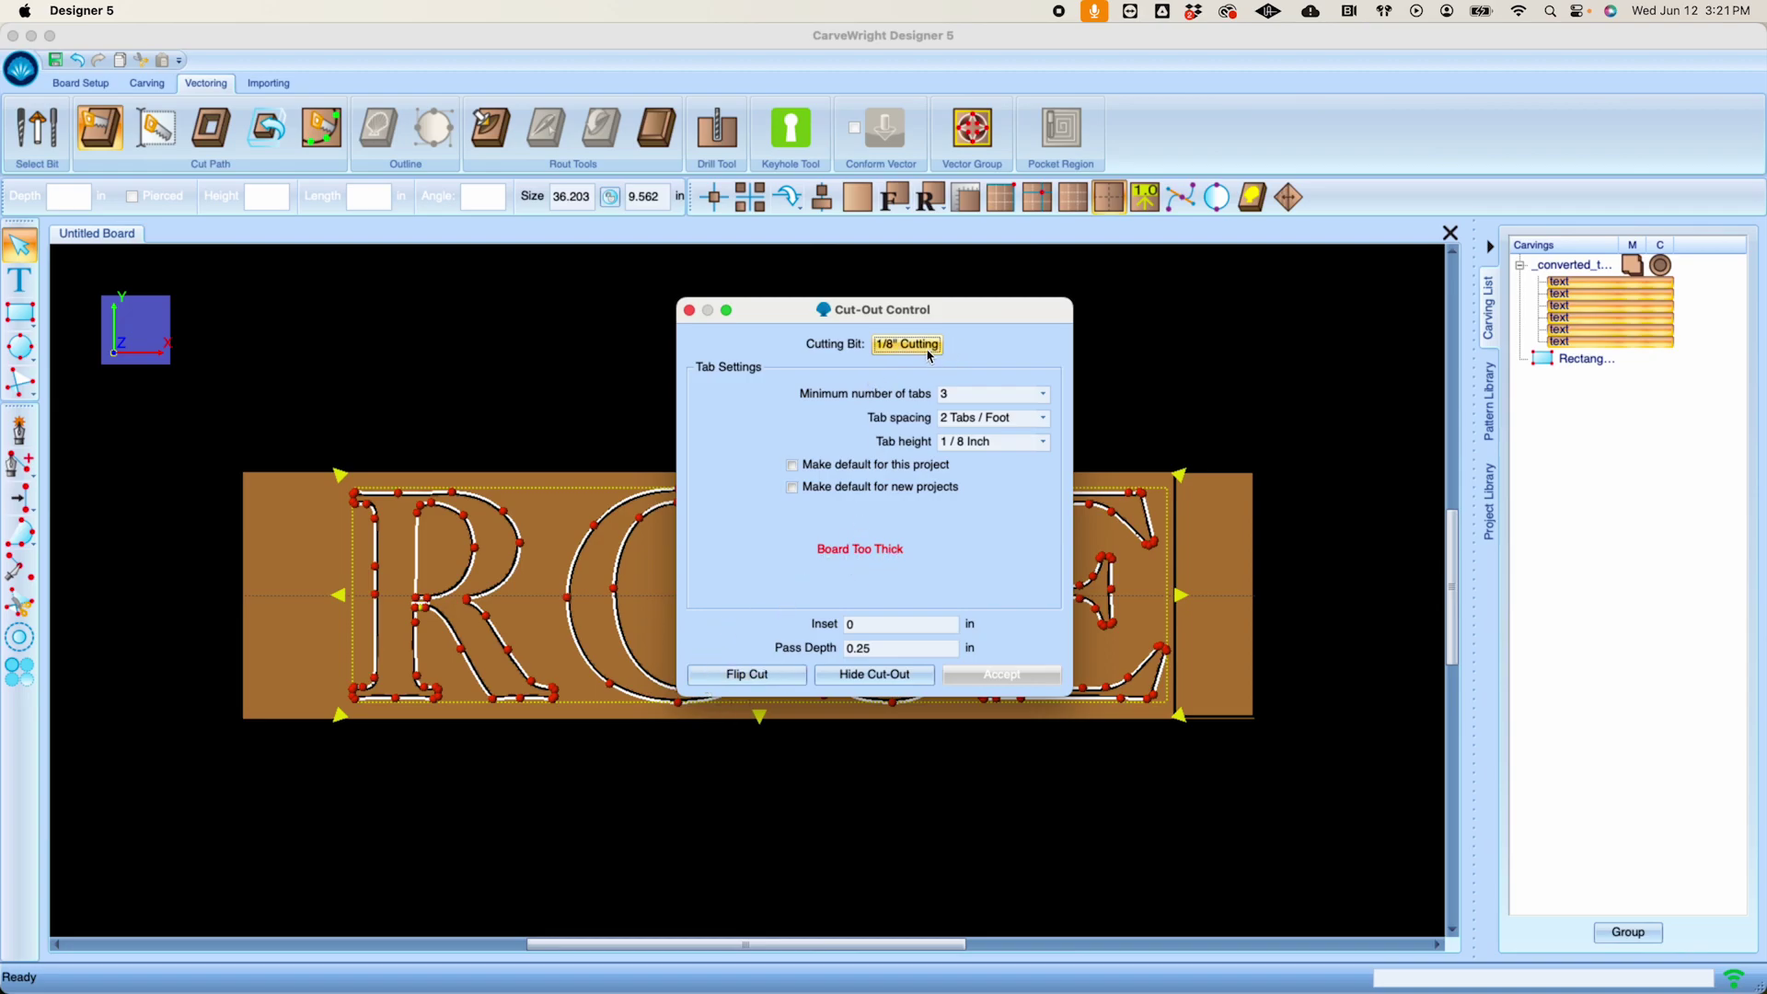
Accept a ROSE cut-out using the 1/4" Deep Cutting bit at 0.13-inch pass depth
left_click(908, 344)
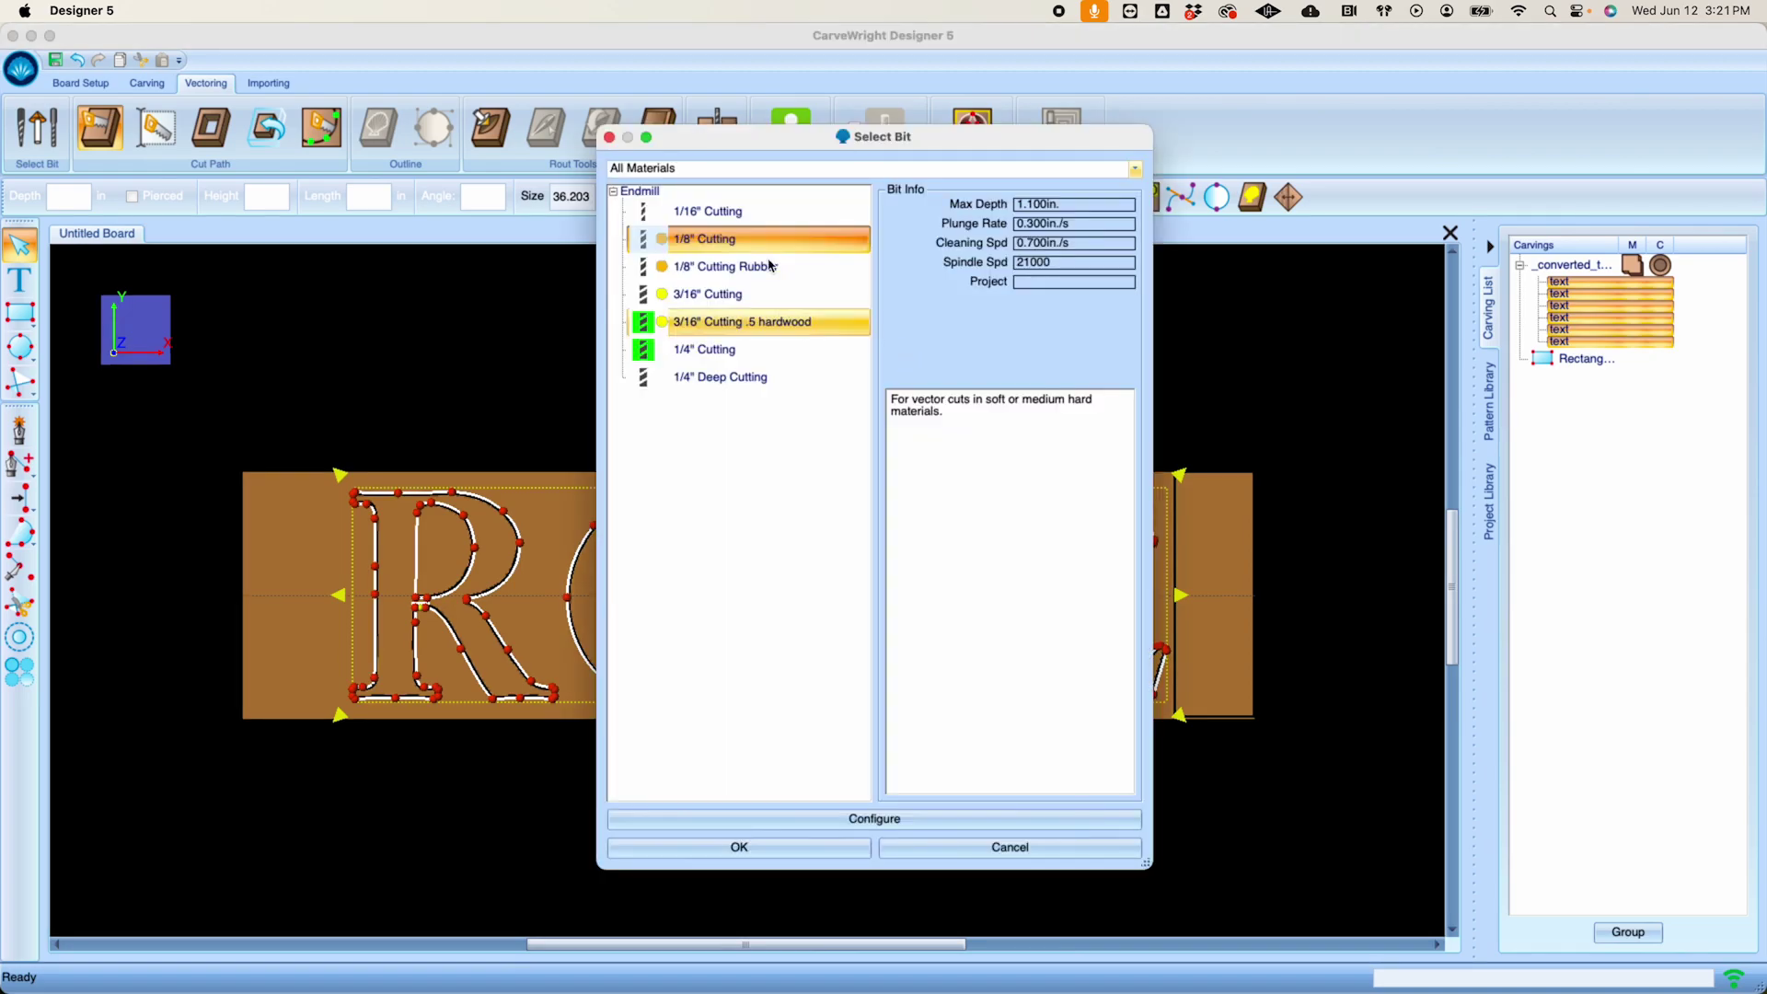
left_click(716, 385)
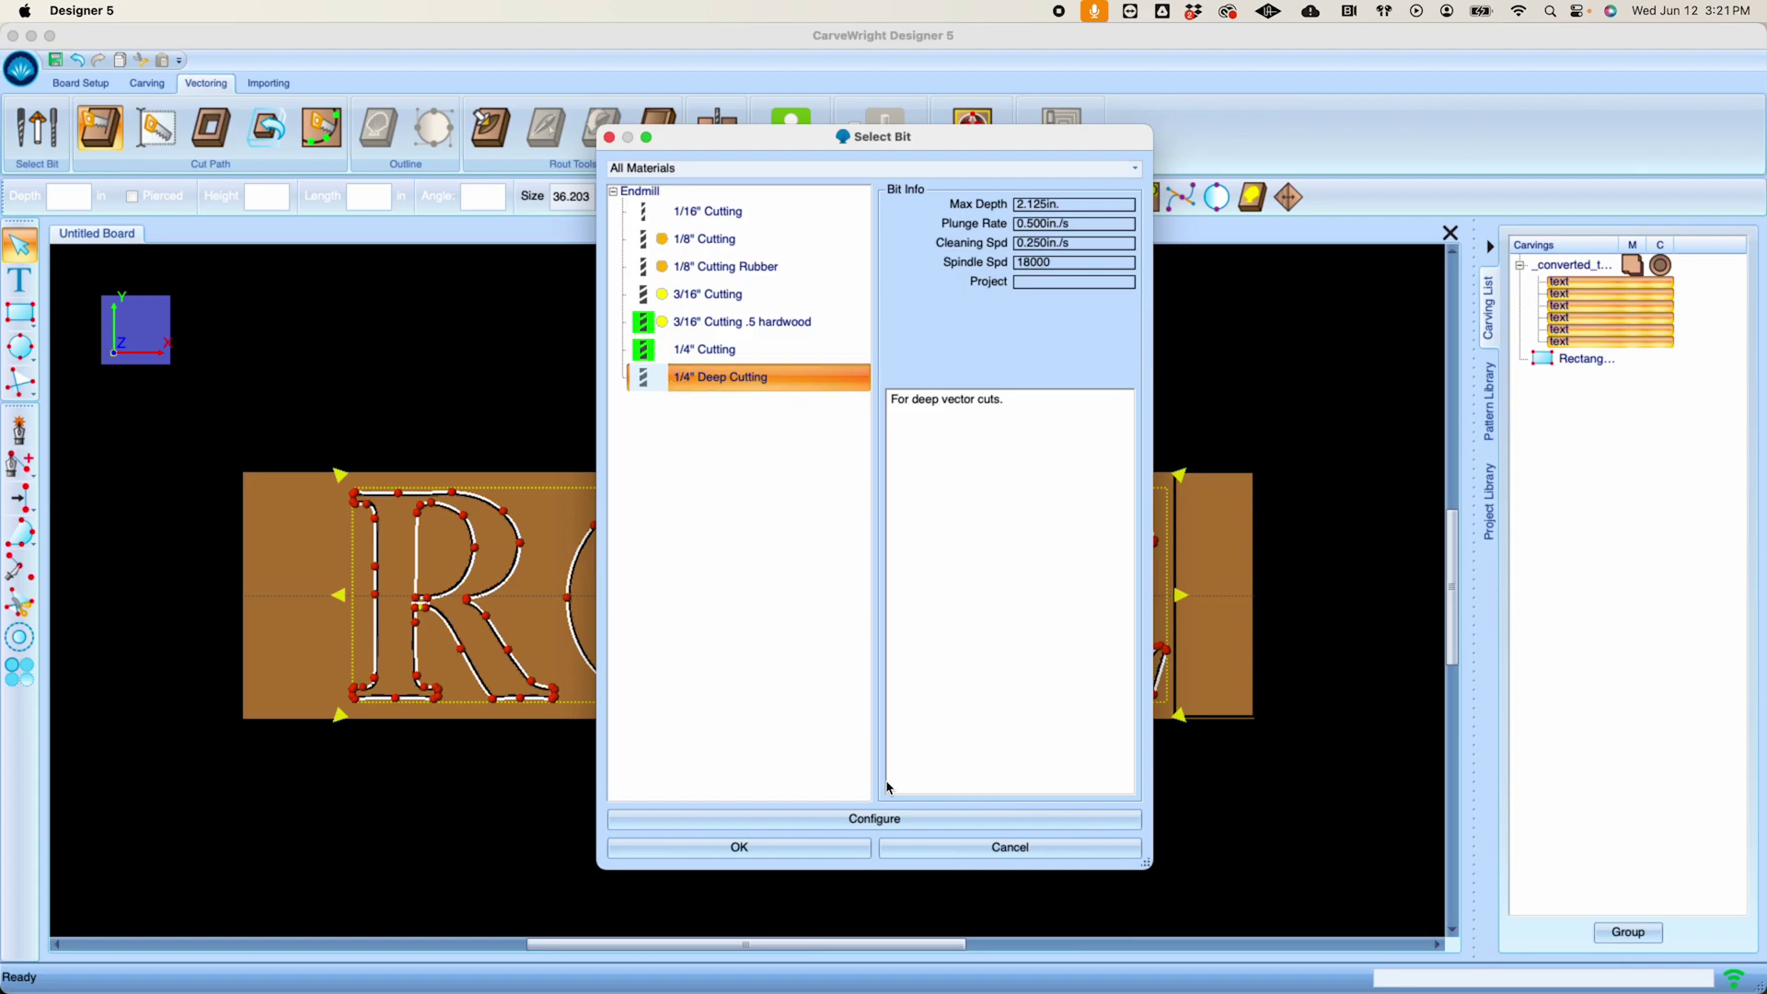
left_click(753, 848)
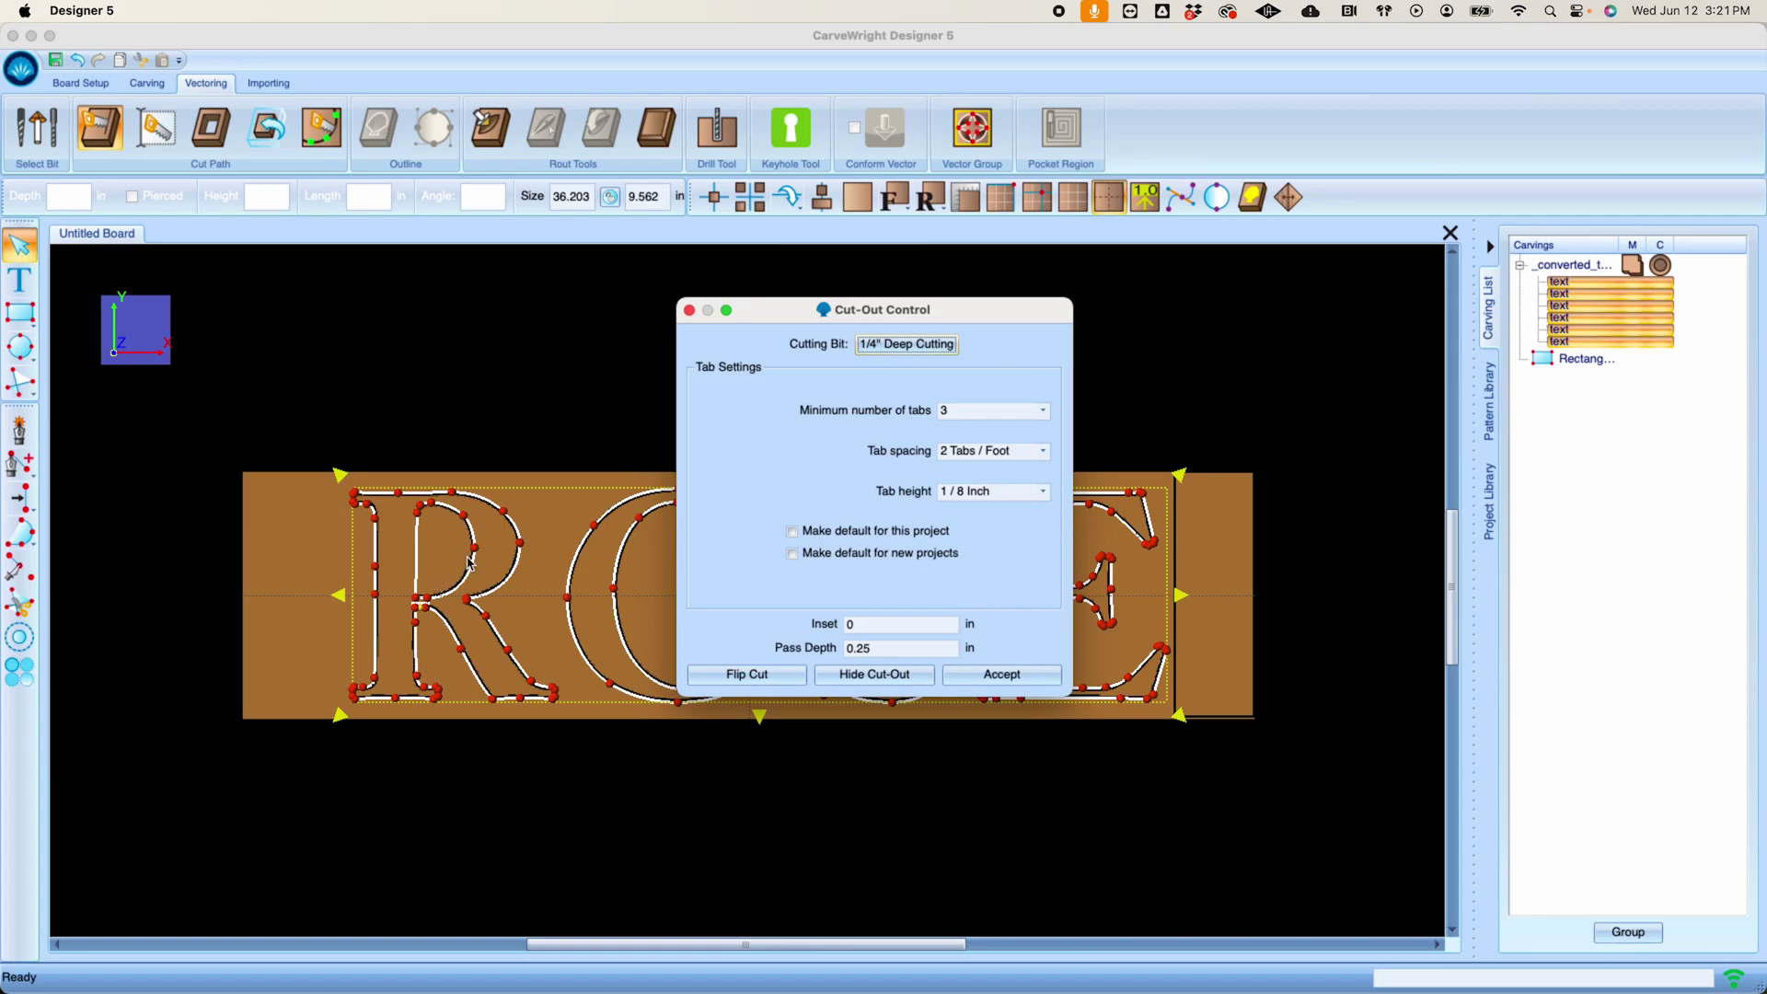
left_click(747, 675)
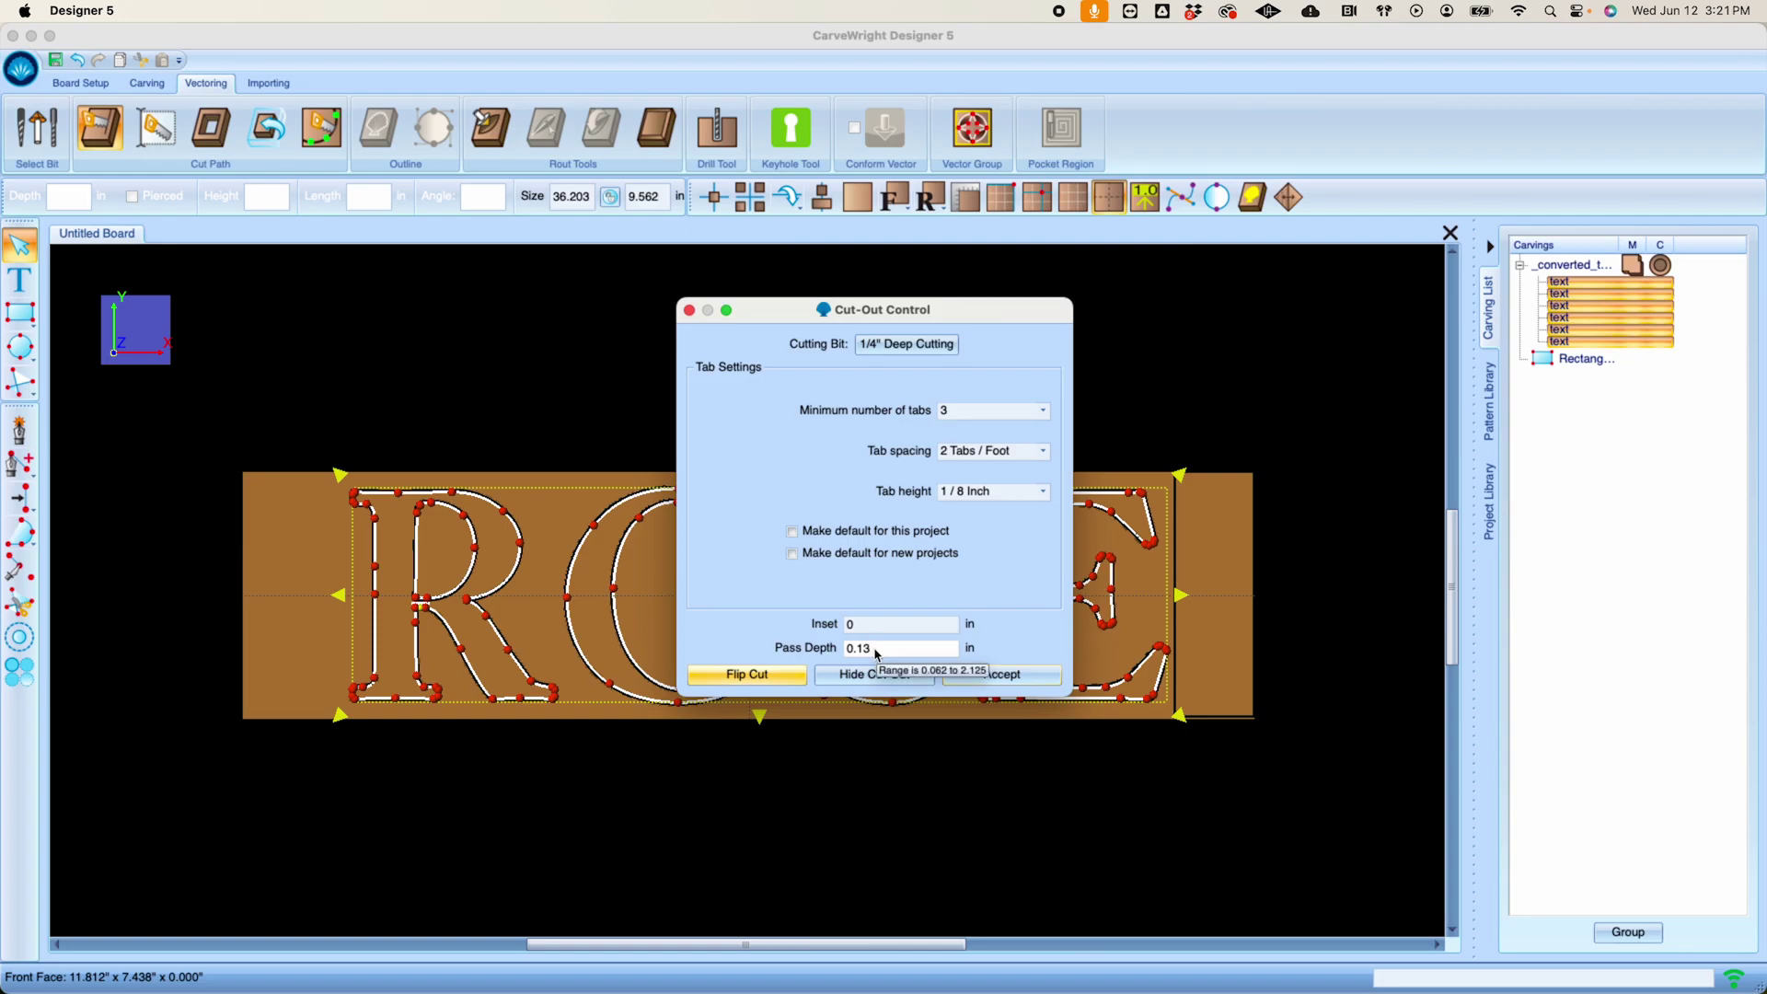
left_click(1011, 676)
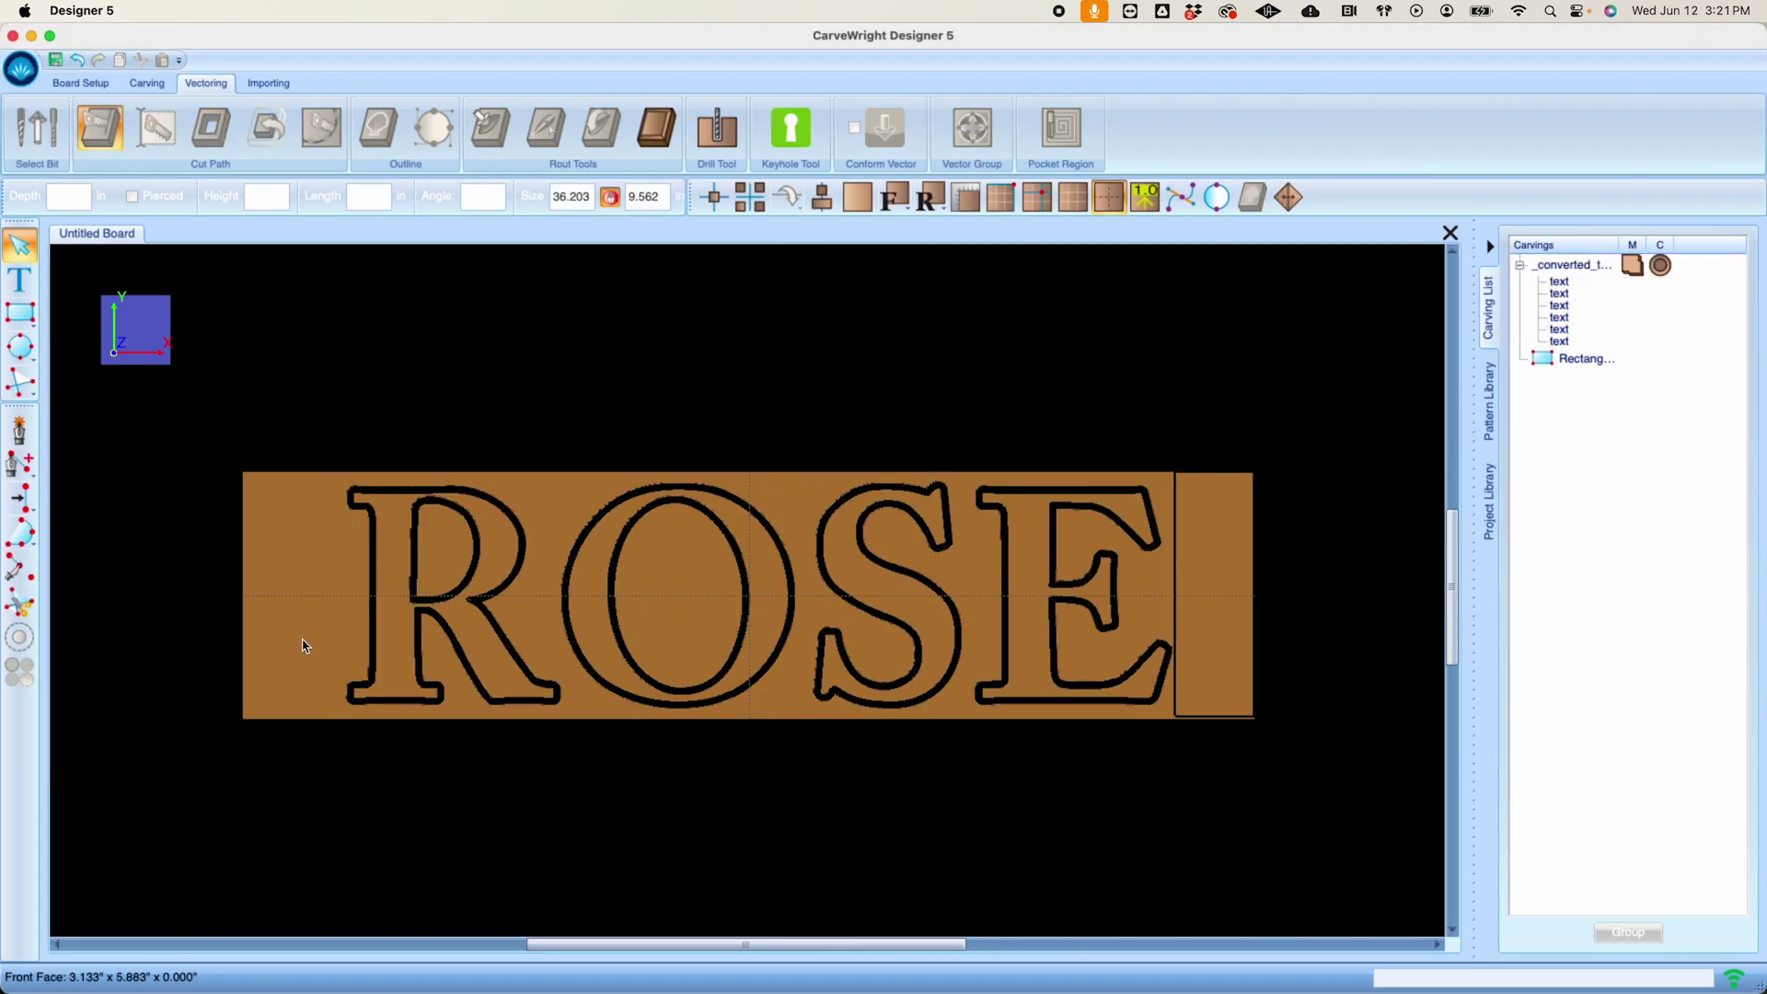
left_click(641, 517)
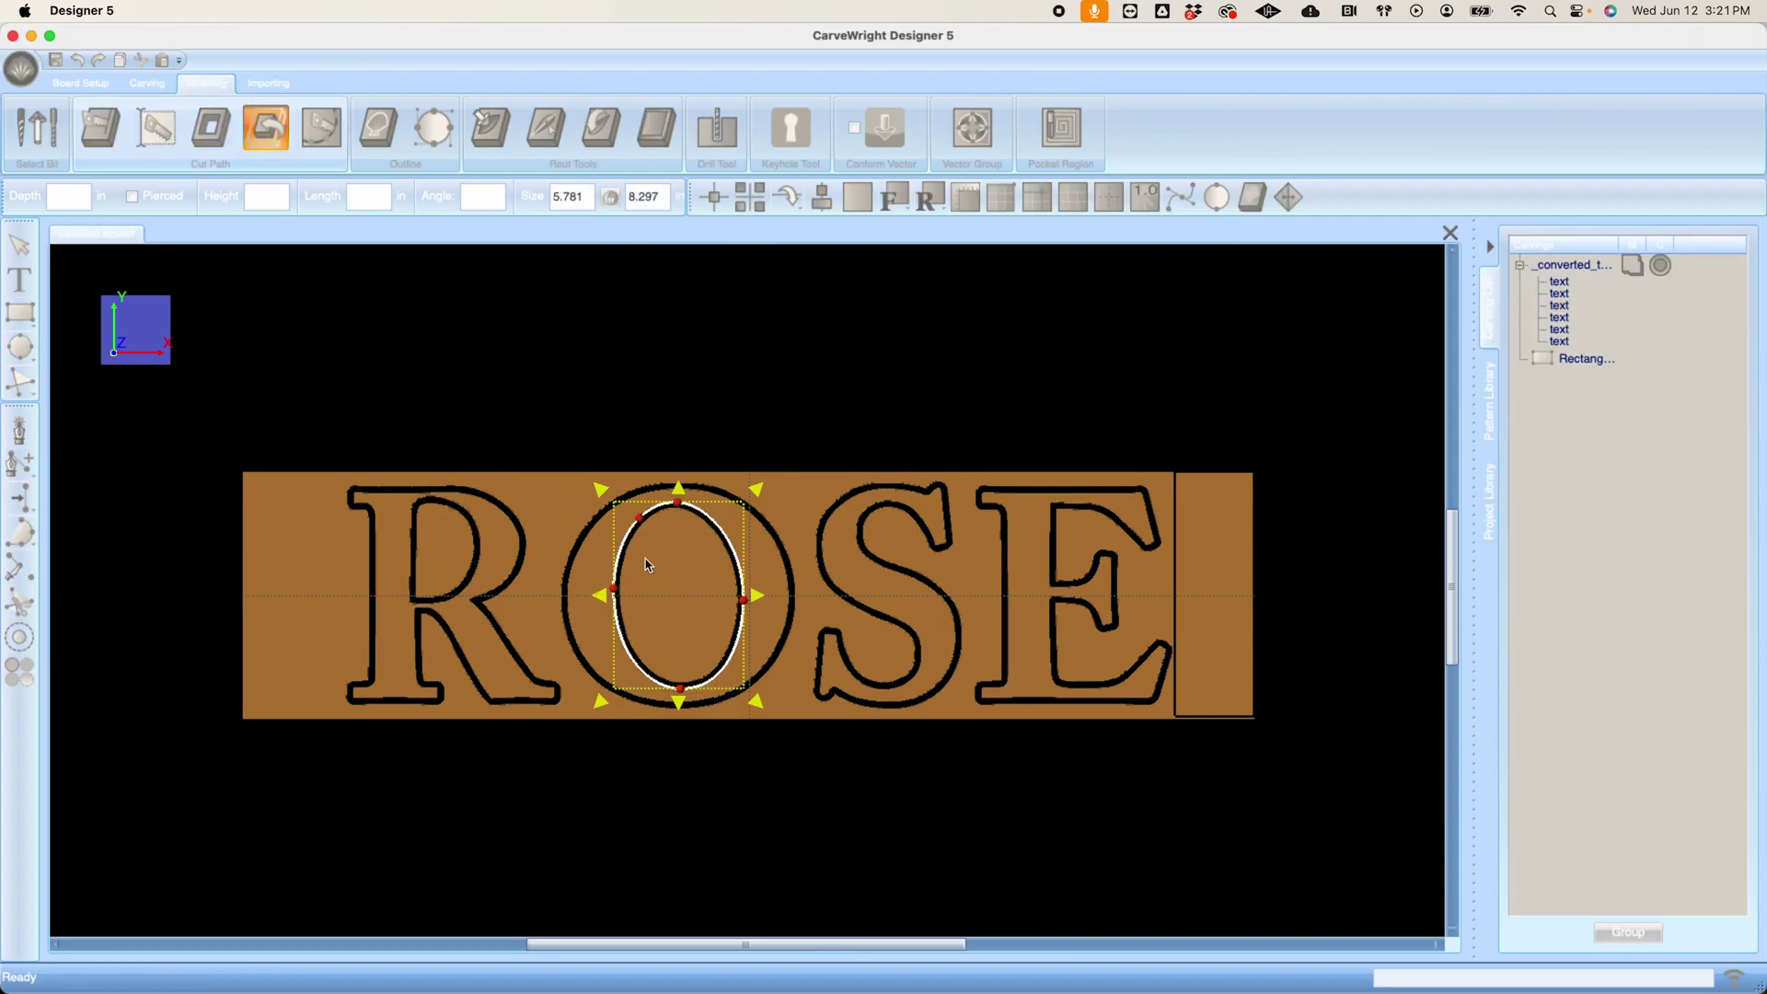
left_click(478, 533)
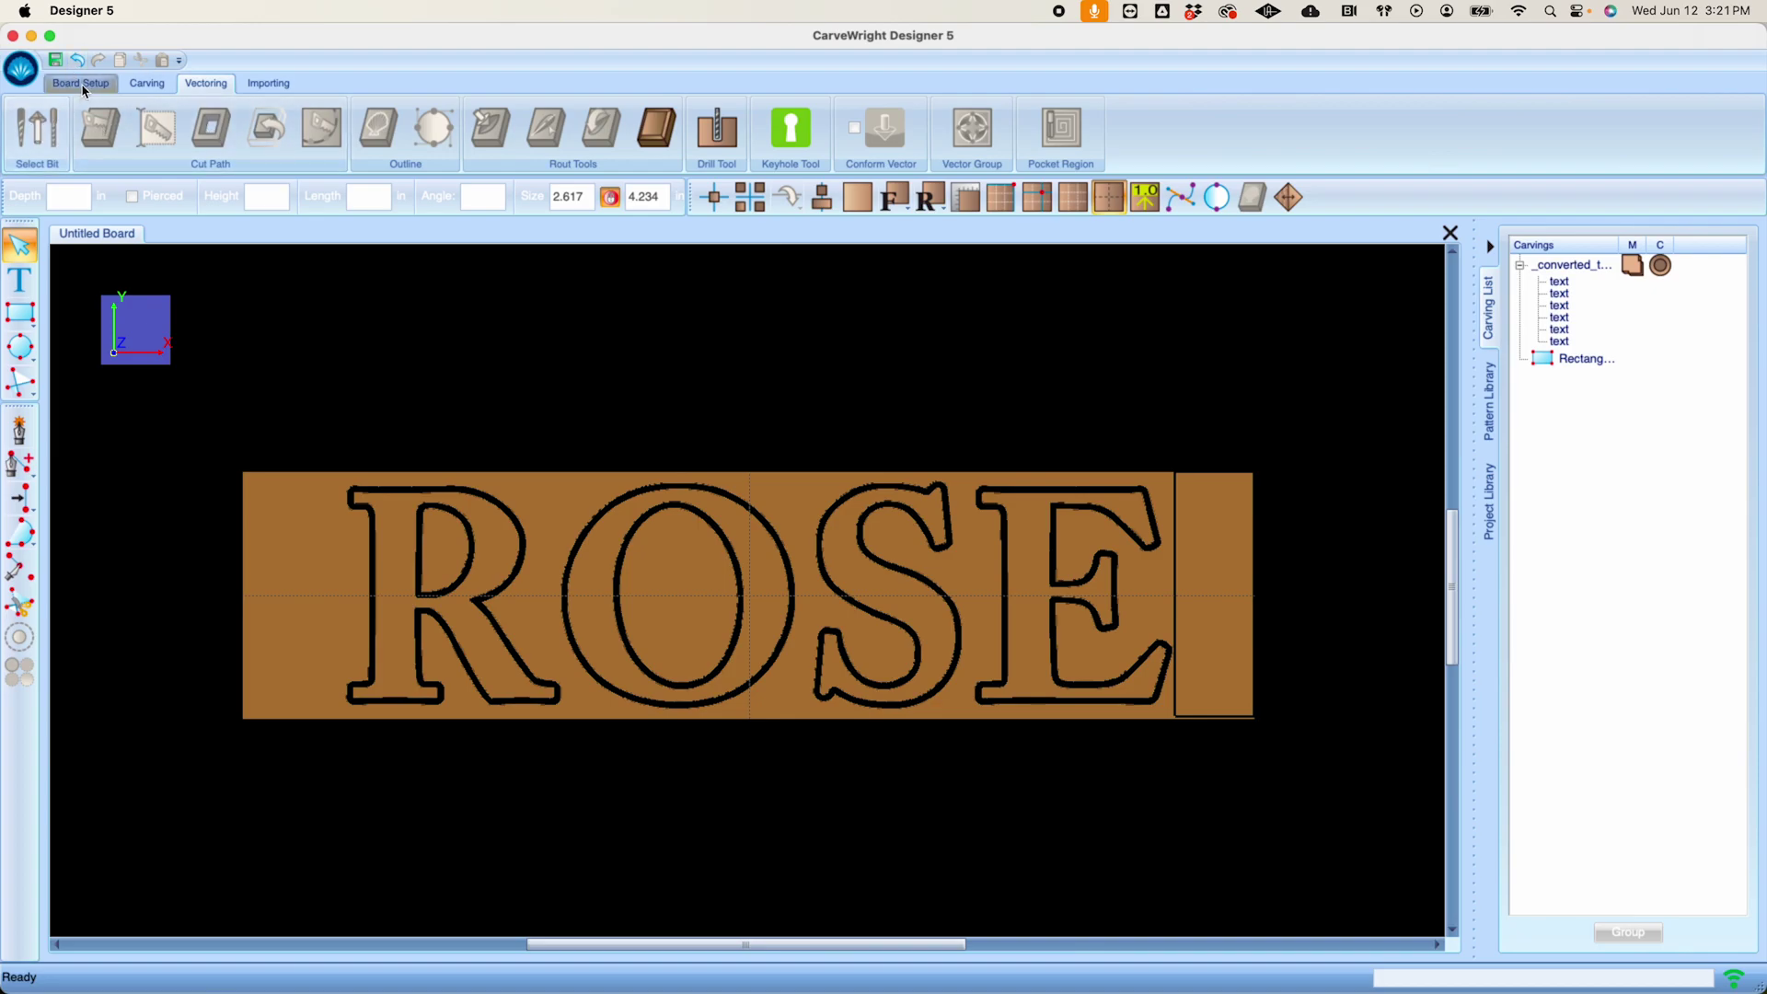
left_click(21, 68)
Compile the board with No Jig to run the carving simulation
left_click(70, 239)
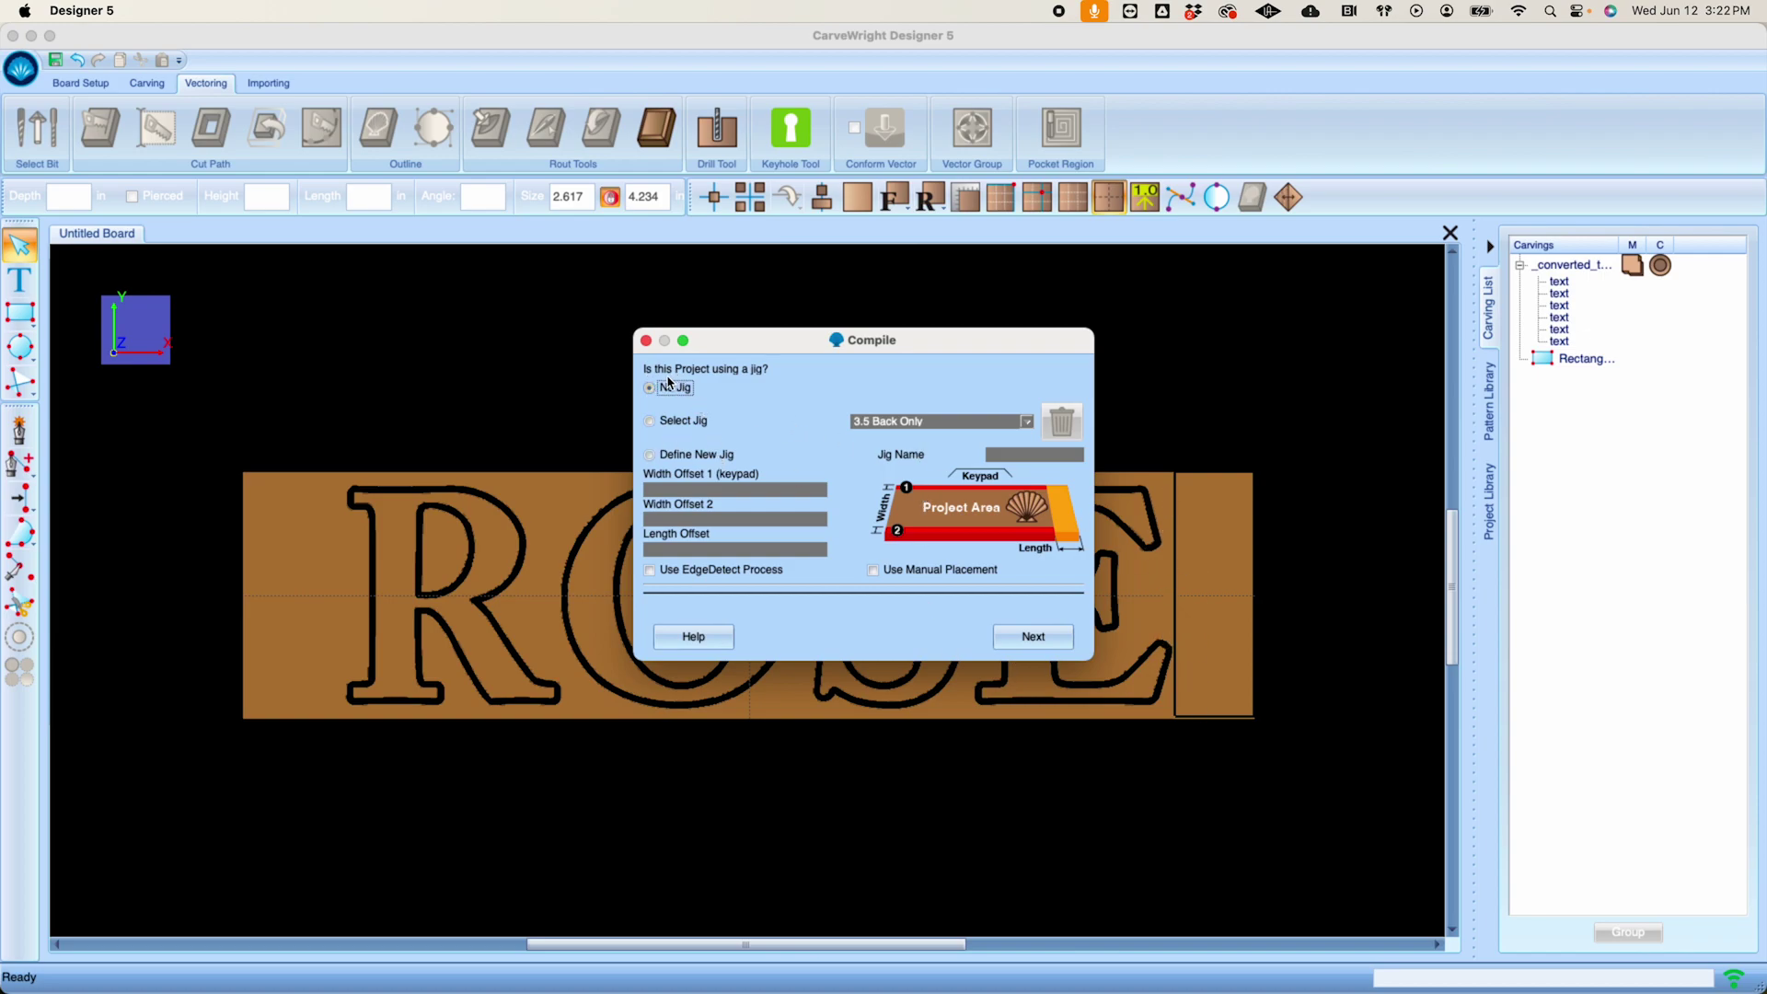
left_click(1032, 637)
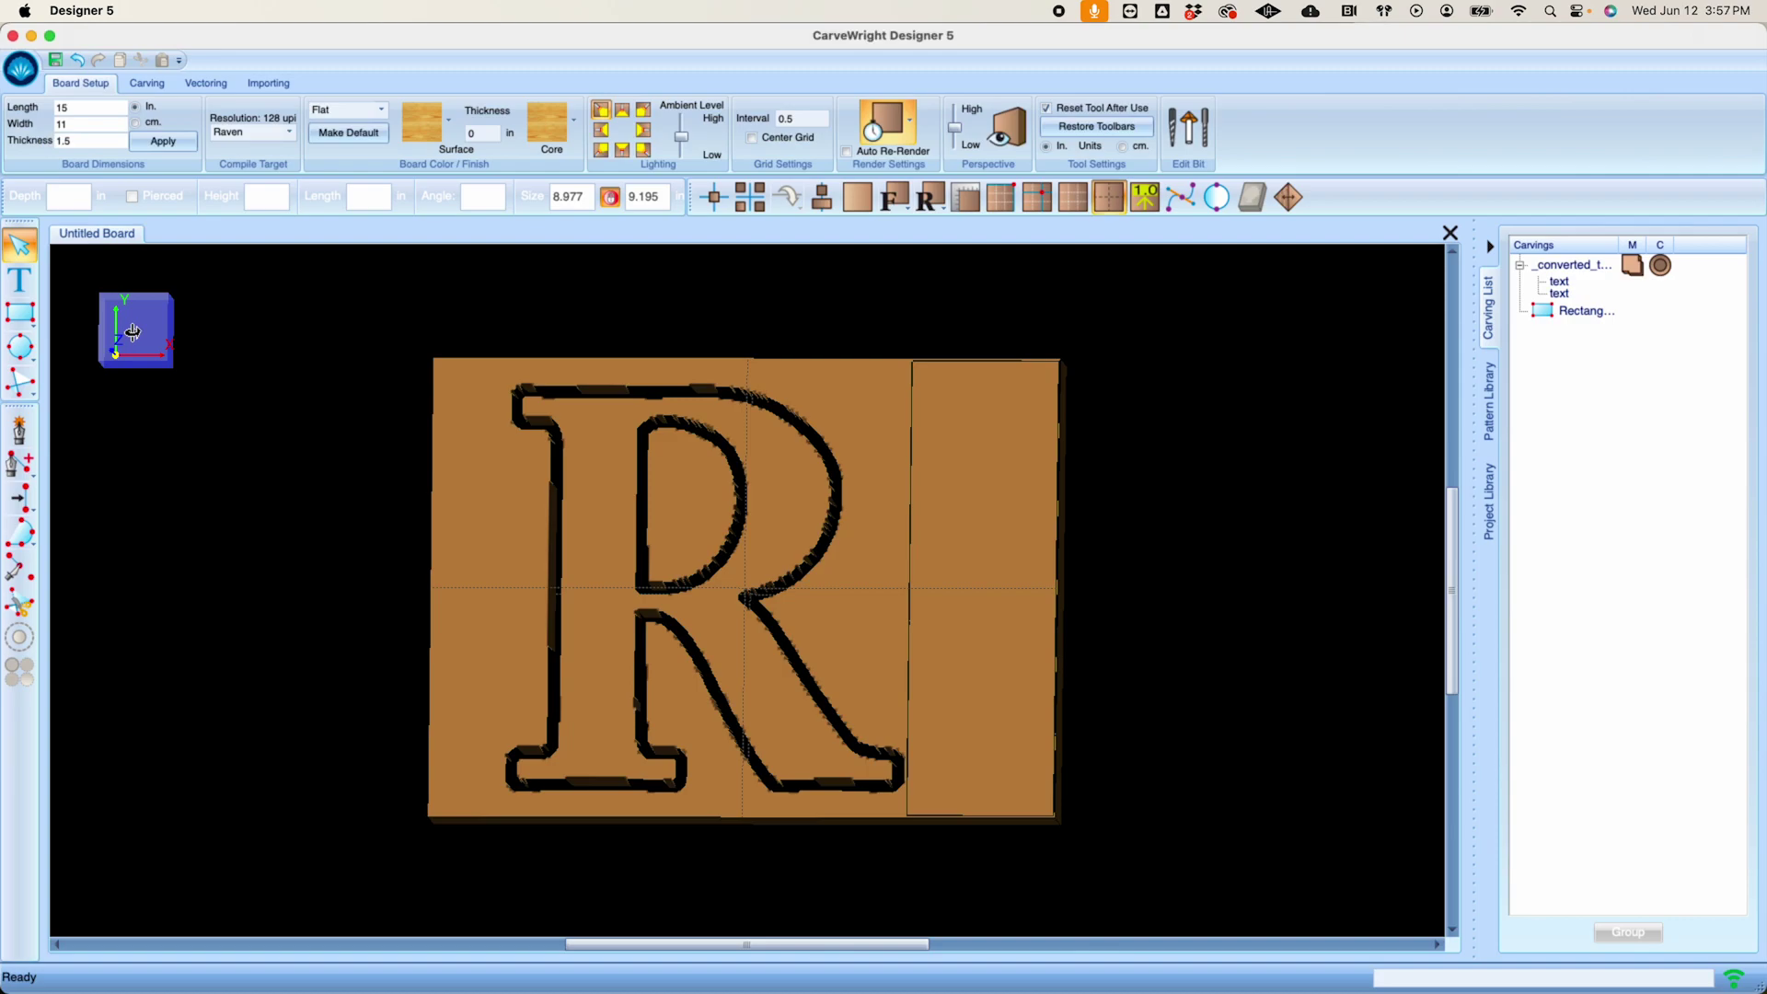
Tilt the 3-D view to inspect the carved depth of the R outline
left_click_drag(133, 332, 135, 326)
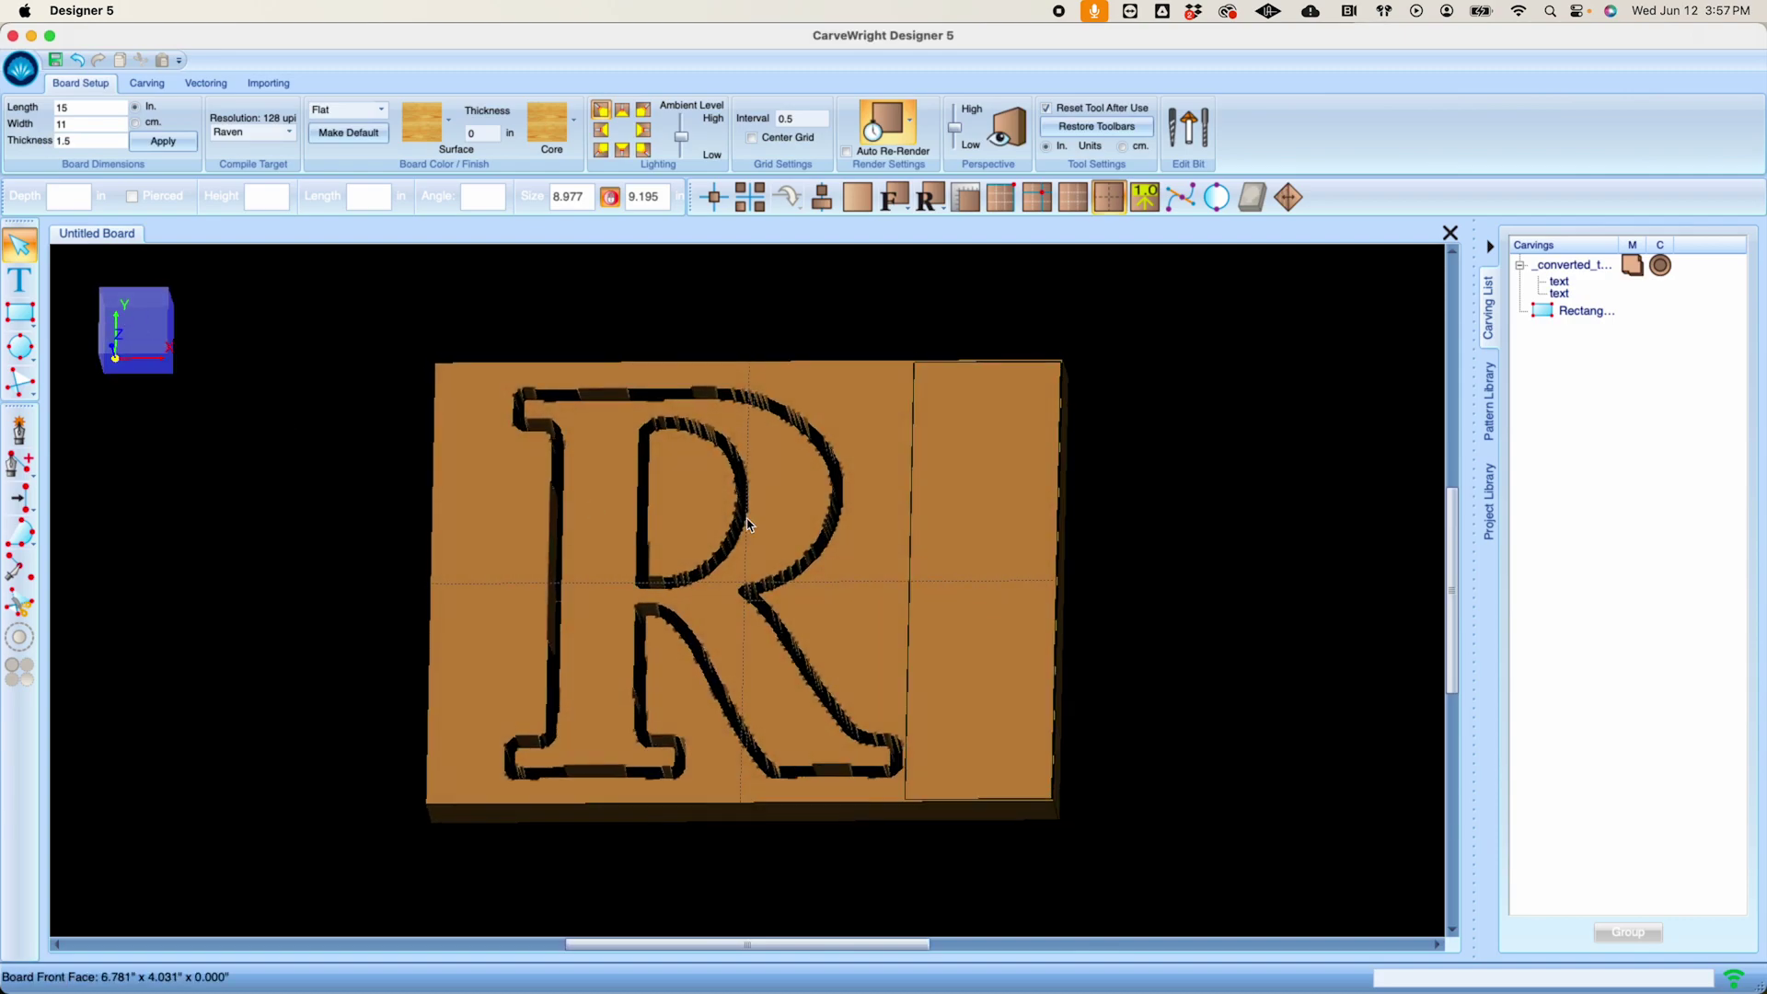